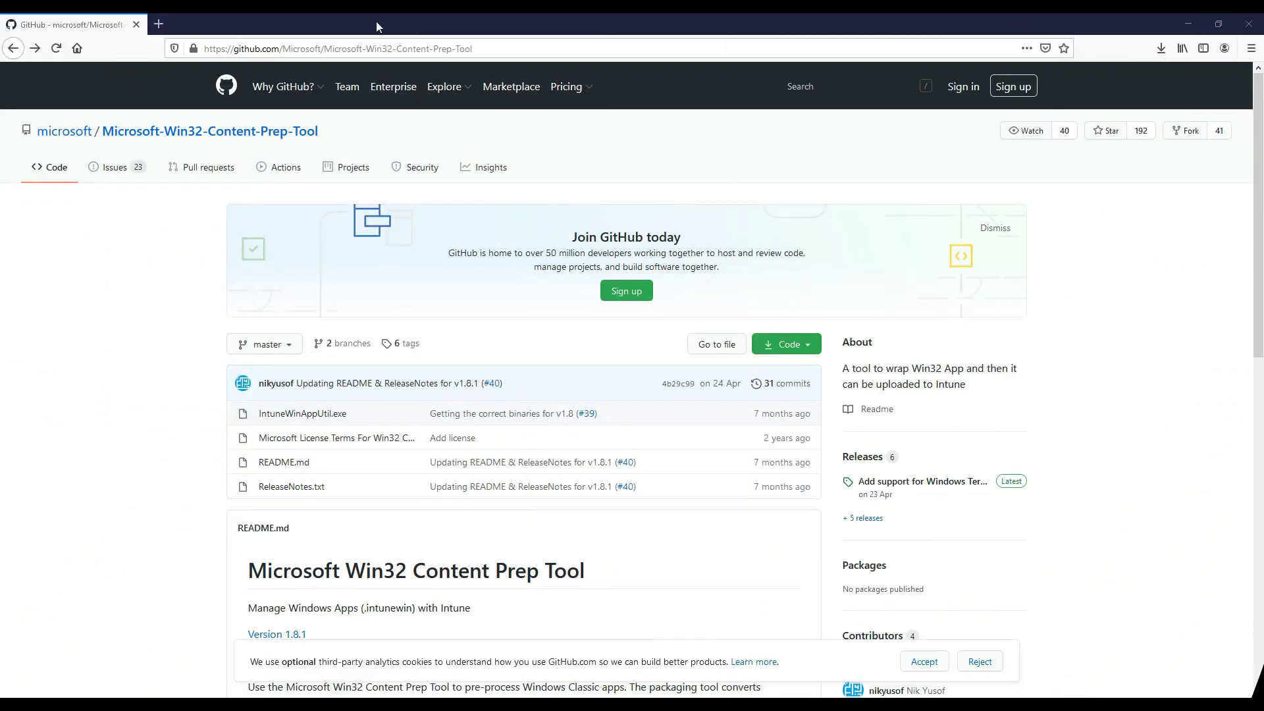
Step: Use Code > Download ZIP to save Microsoft-Win32-Content-Prep-Tool-master.zip from GitHub
left_click(805, 346)
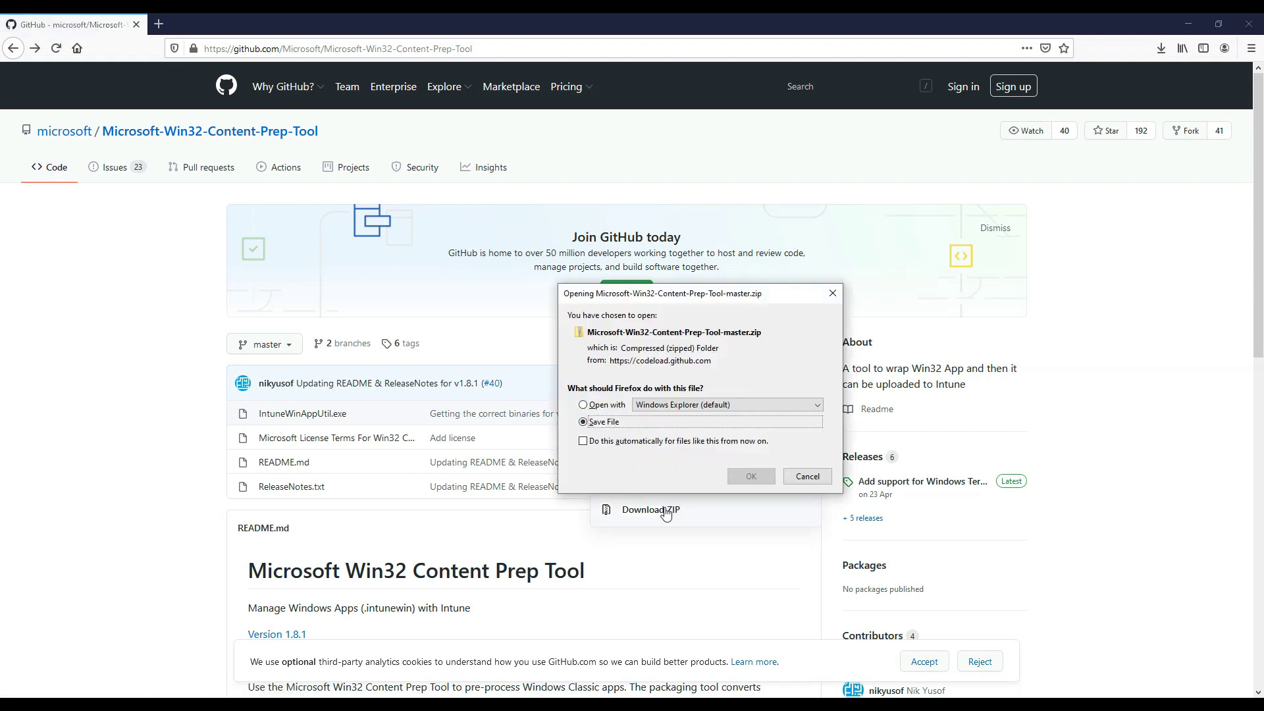
left_click(732, 484)
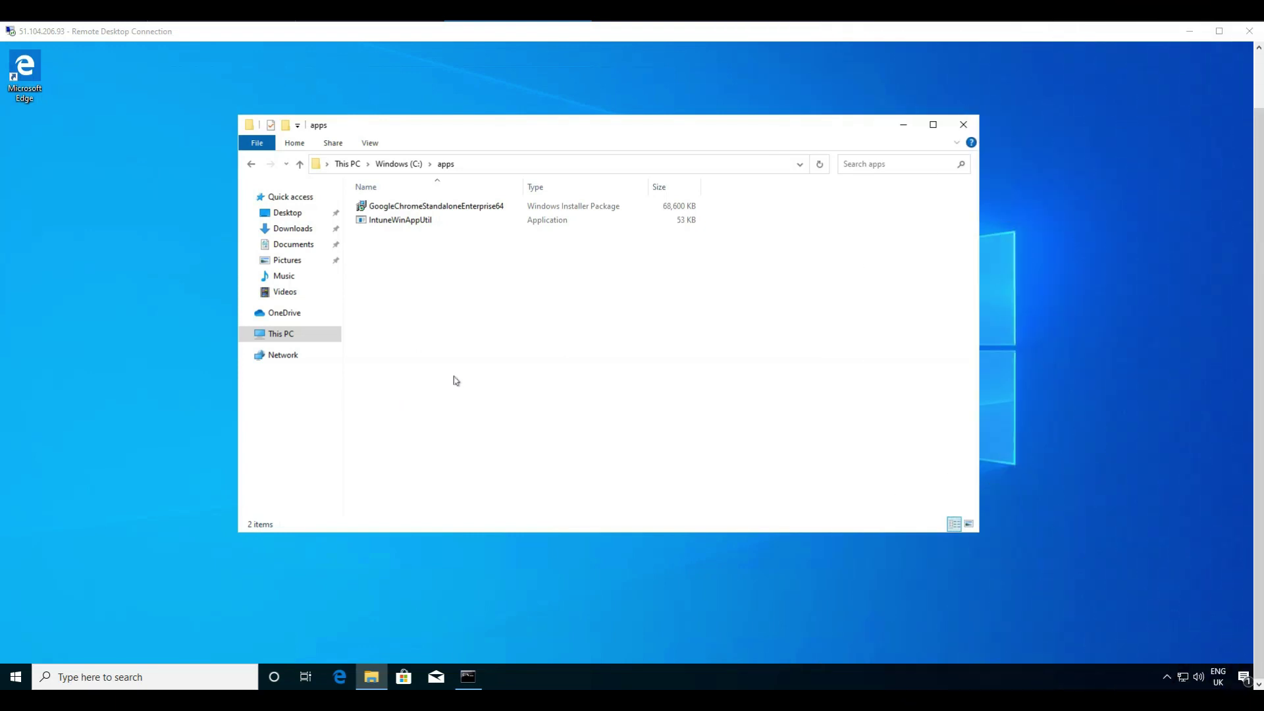
Step: Run IntuneWinAppUtil on GoogleChromeStandaloneEnterprise64.msi to create the .intunewin package in c:\appoutput
left_click(417, 223)
left_click(446, 208)
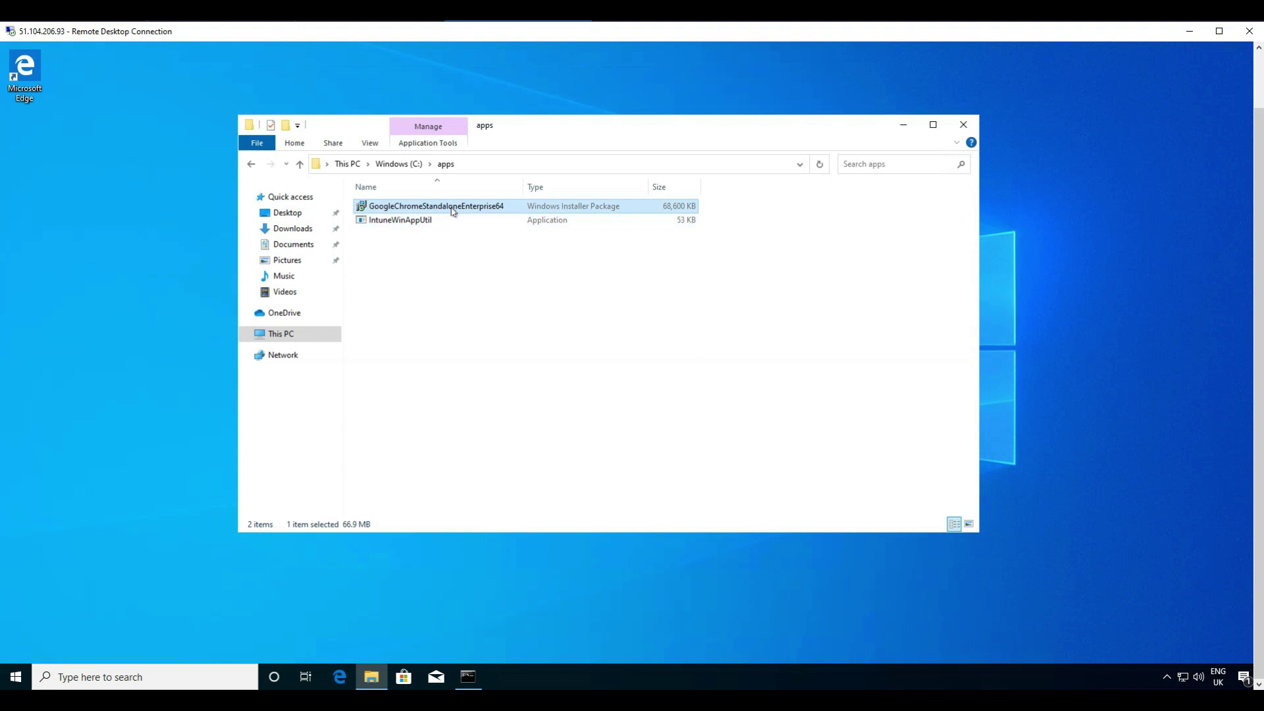
left_click(469, 678)
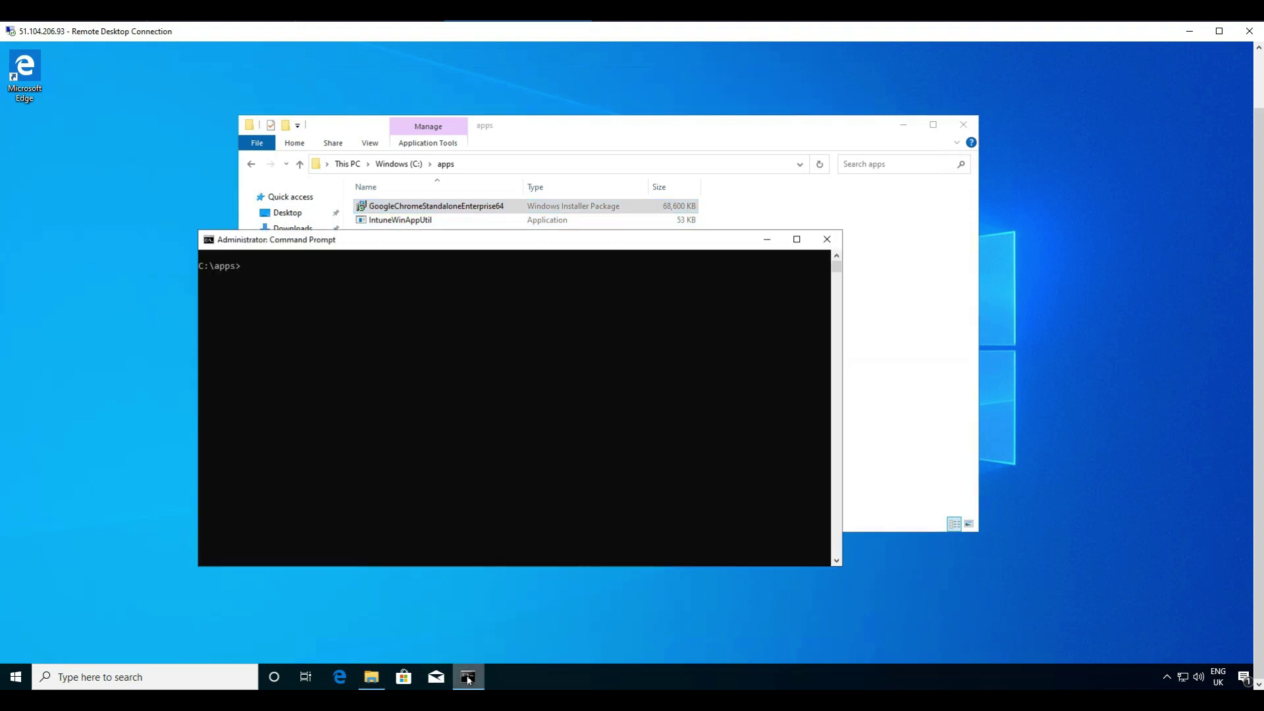
right_click(343, 292)
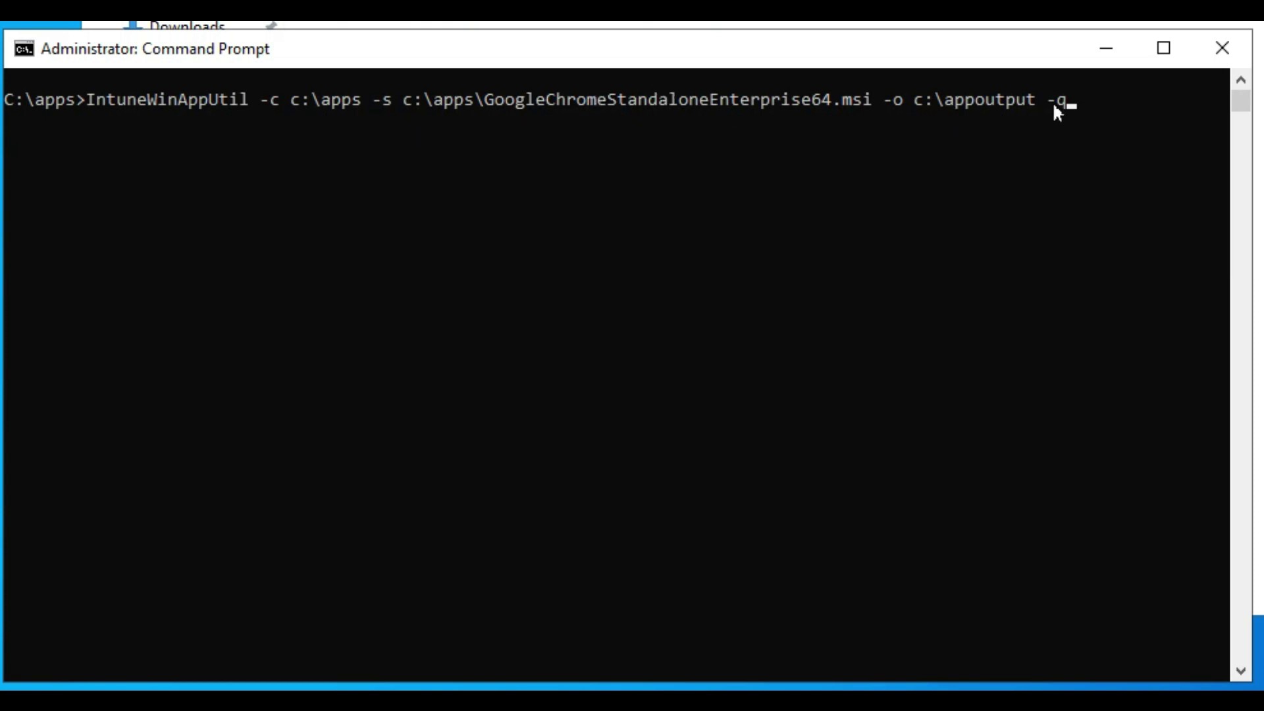
key("Return")
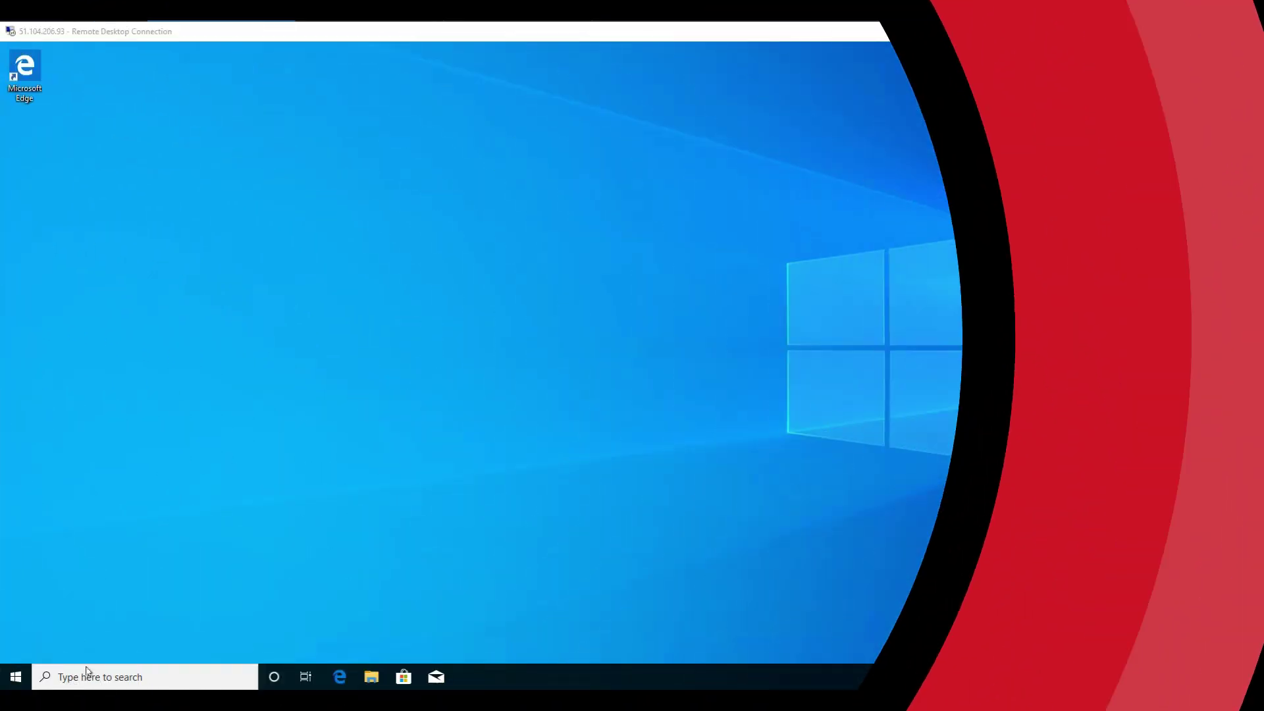
Step: Search 'control' to reach Control Panel's Programs and Features, which lists only Microsoft OneDrive
left_click(86, 673)
type("control")
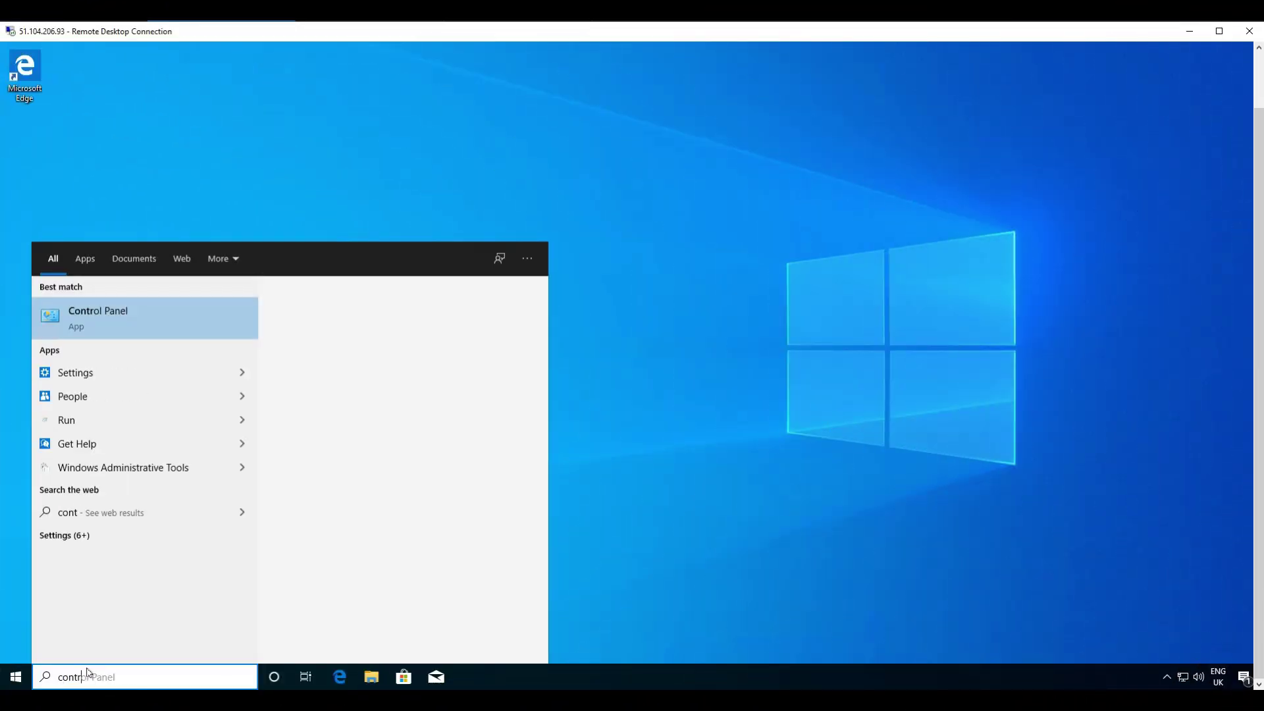
left_click(139, 323)
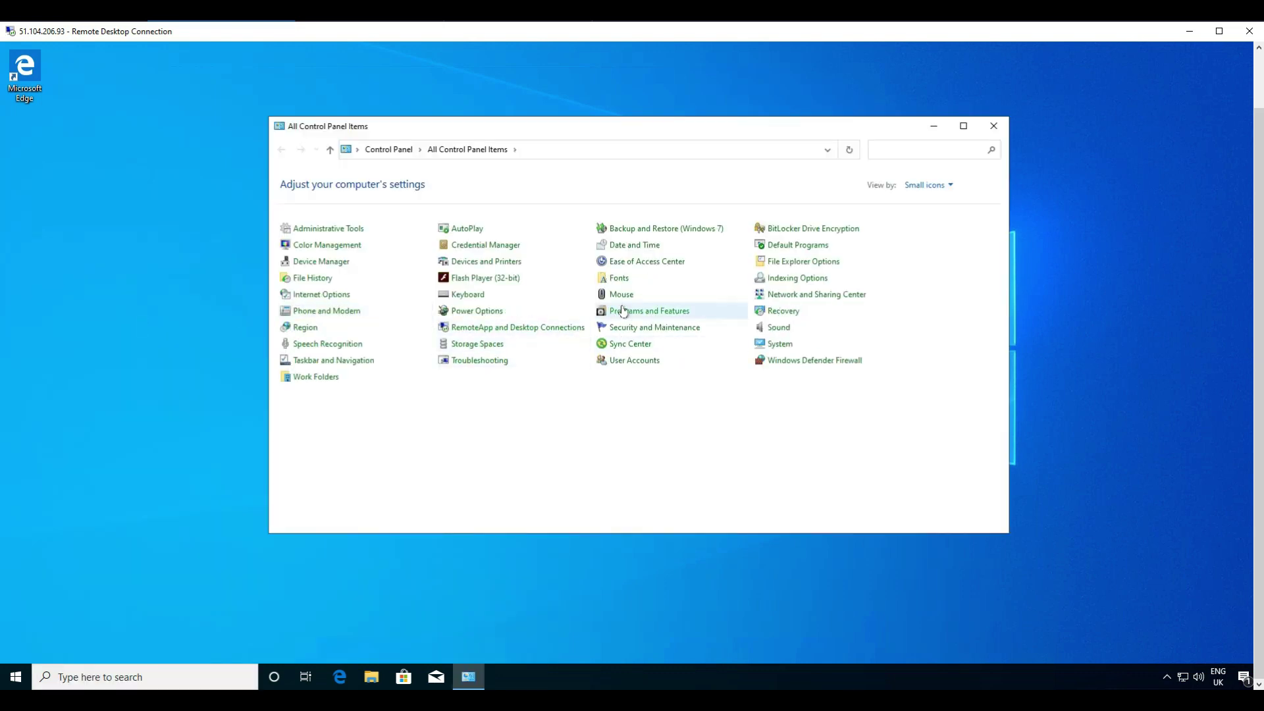
left_click(624, 310)
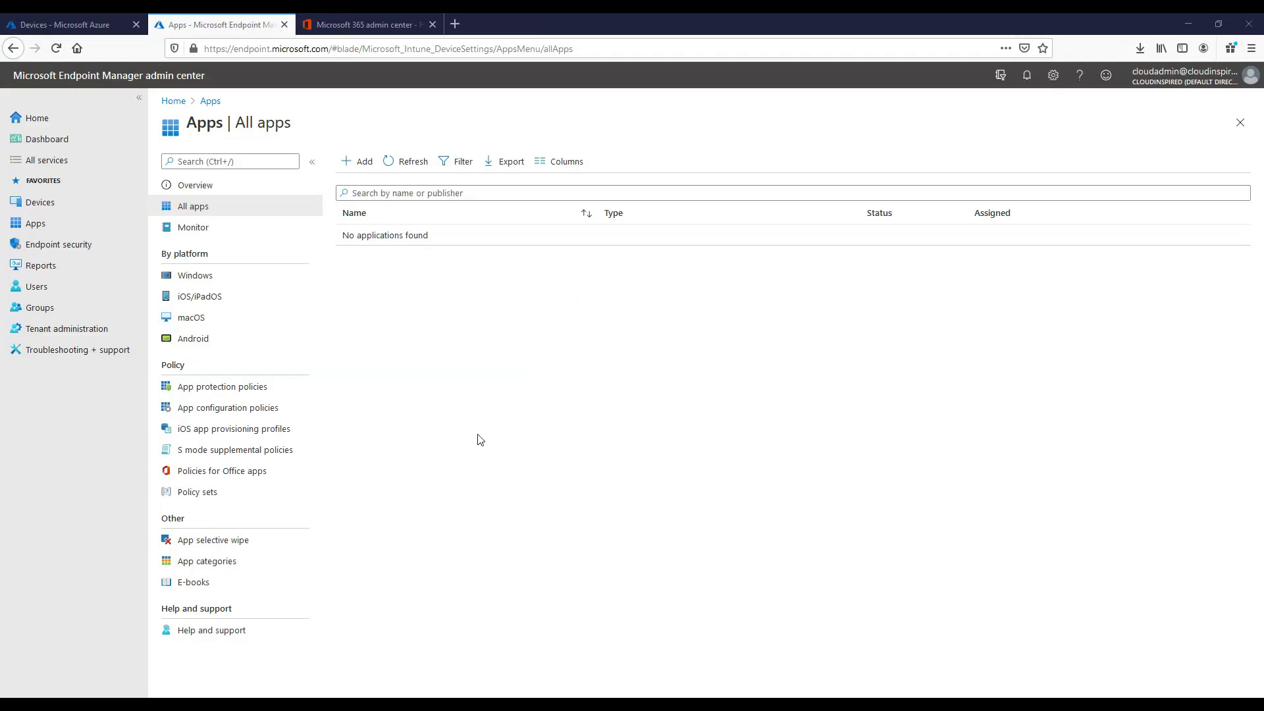
Step: Add an app of type Windows app (Win32) to open the Add App wizard
left_click(359, 161)
left_click(981, 170)
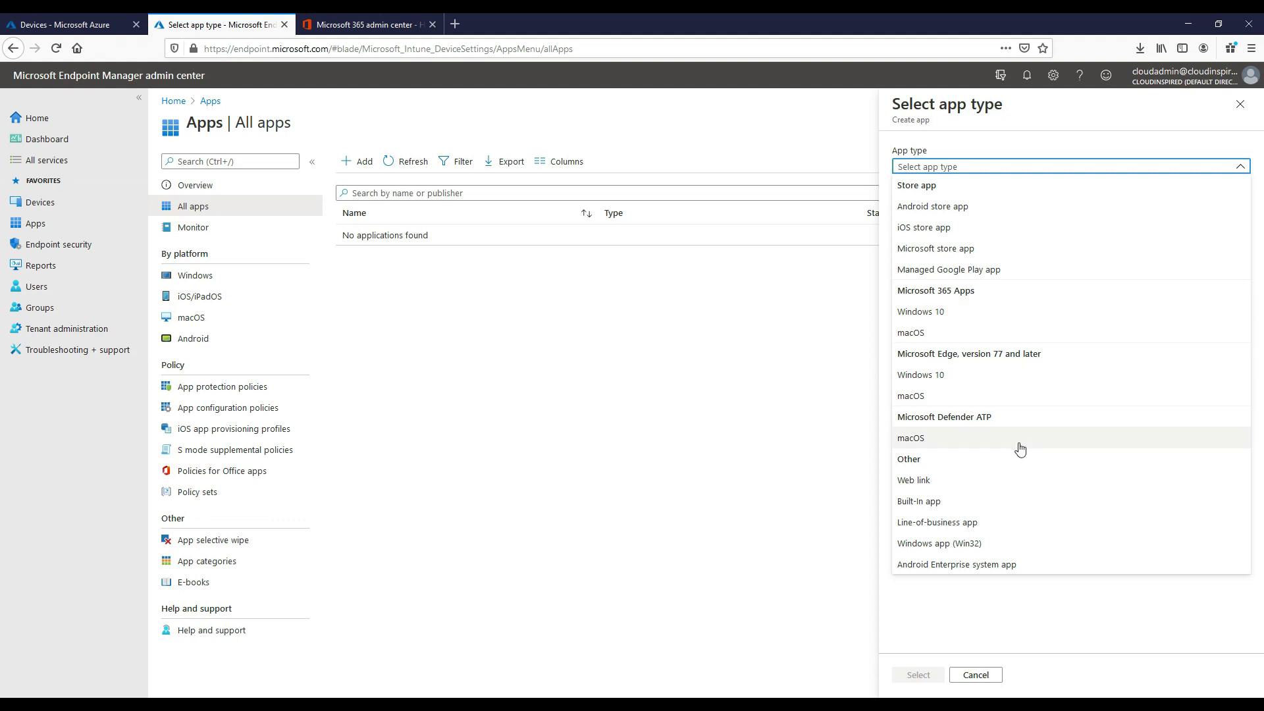
left_click(1029, 546)
left_click(922, 675)
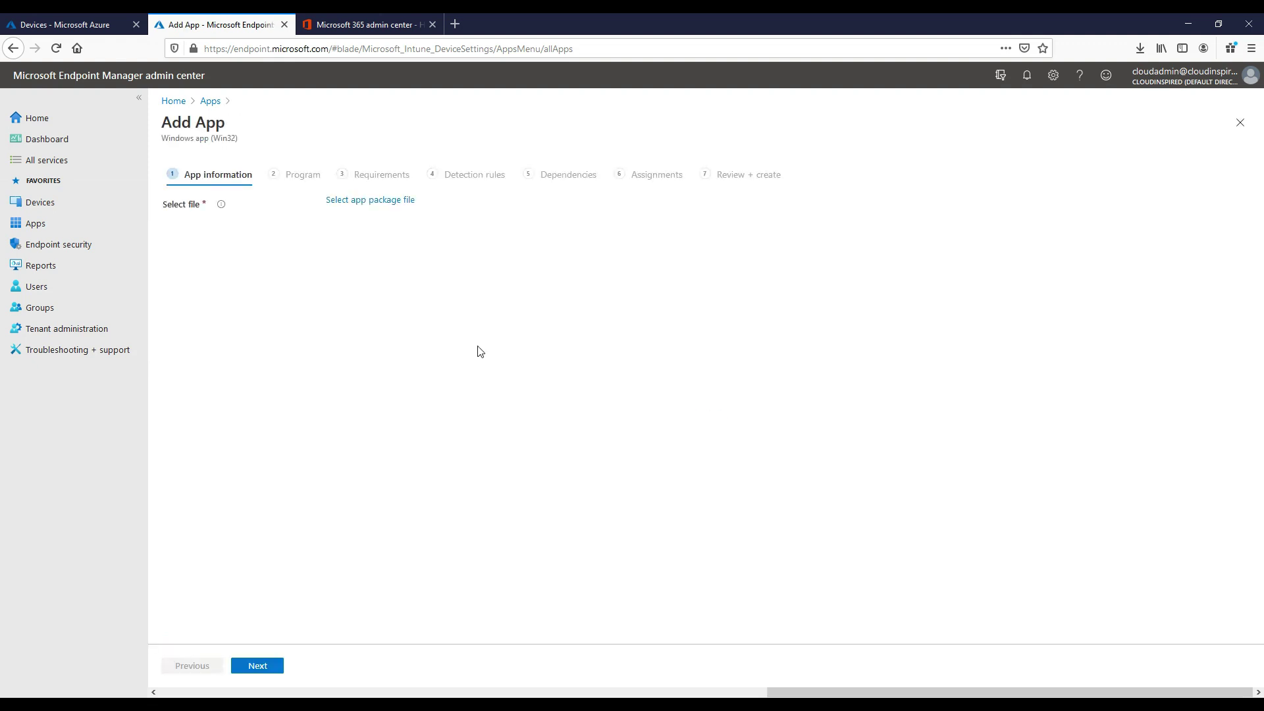
Step: Upload GoogleChromeStandaloneEnterprise64.intunewin and set the publisher to Google Chrome
left_click(374, 200)
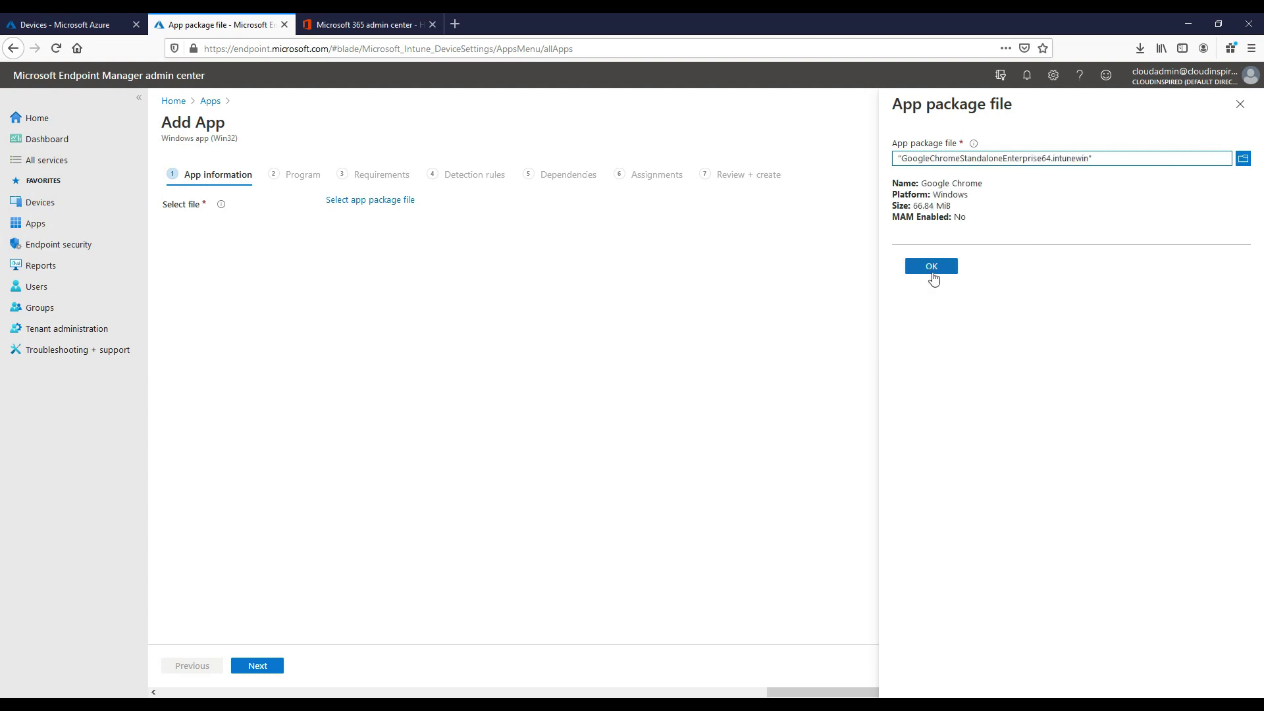
left_click(932, 270)
left_click_drag(409, 262, 329, 256)
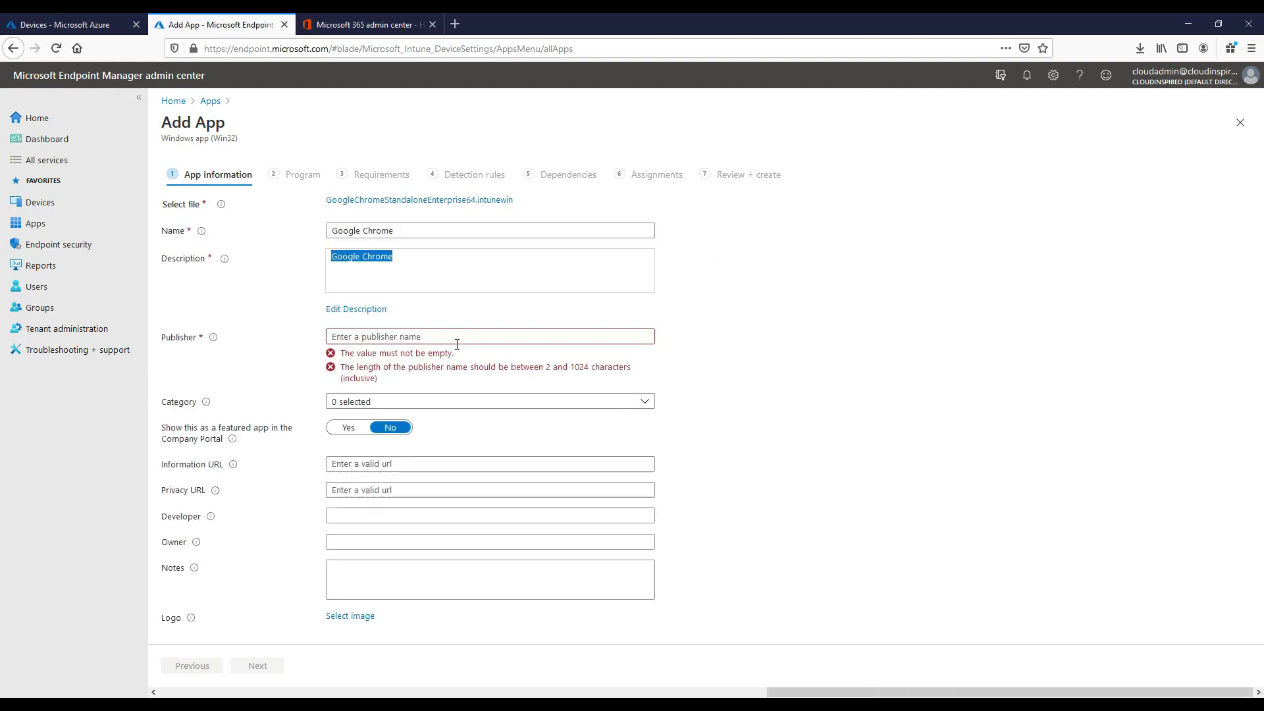
left_click(457, 338)
type("Google Chrome")
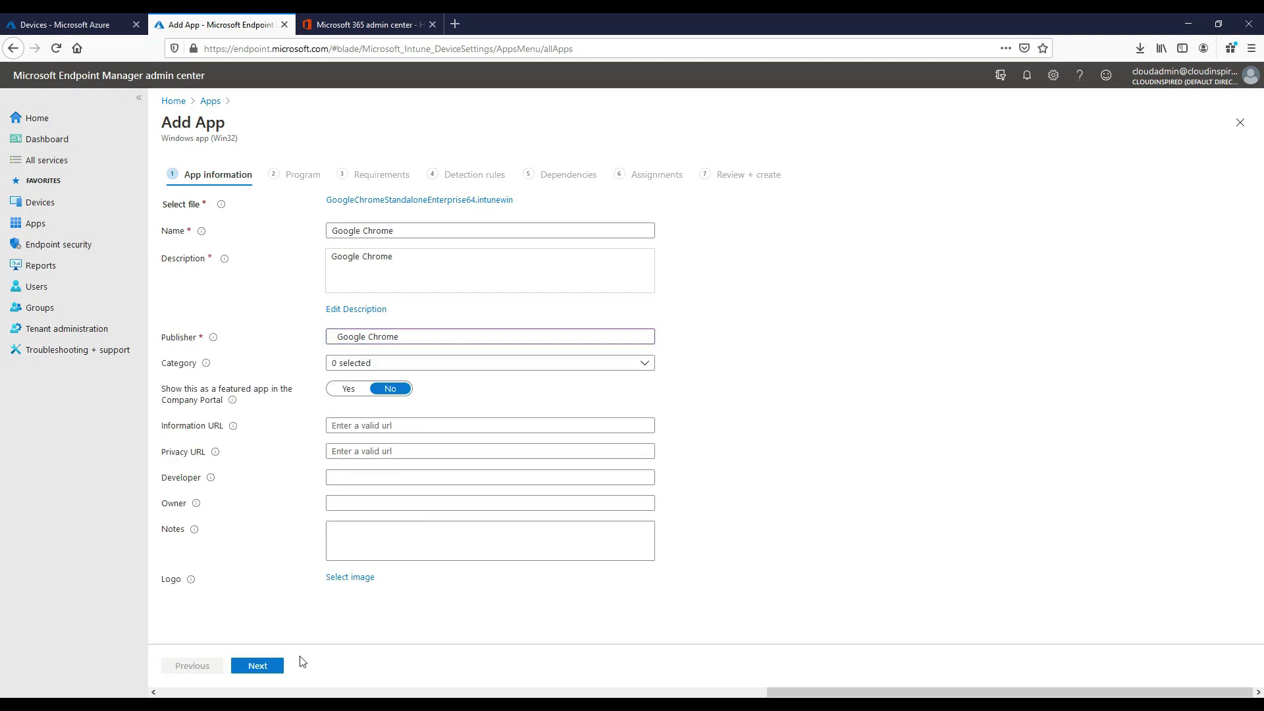
Step: Keep the default msiexec install commands and restart behaviour, advancing to Requirements
left_click(266, 670)
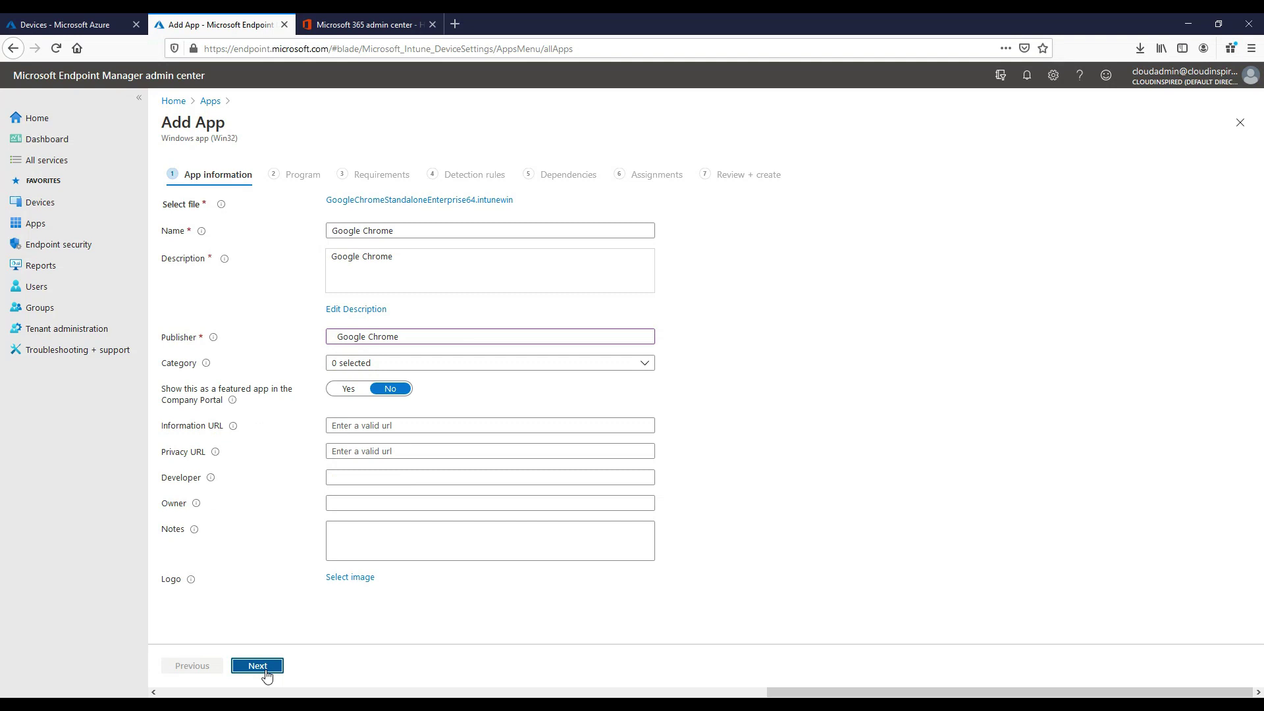
left_click(266, 671)
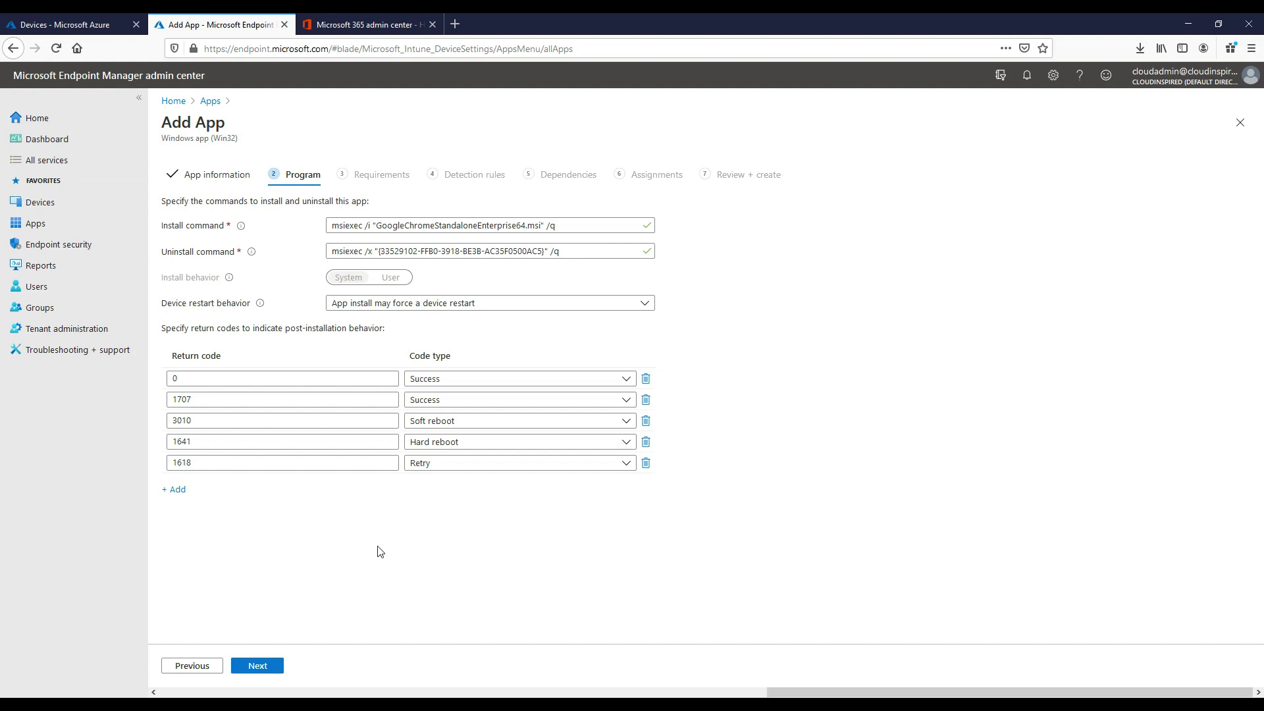
left_click(648, 305)
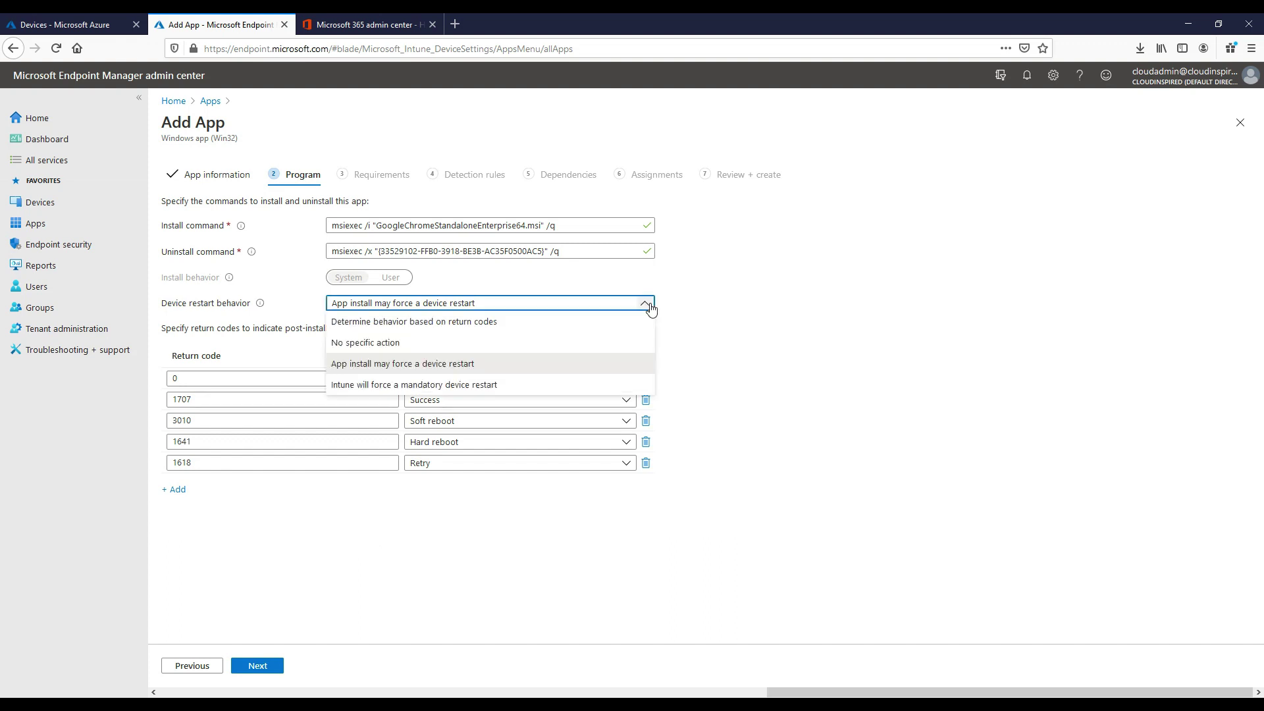
left_click(266, 667)
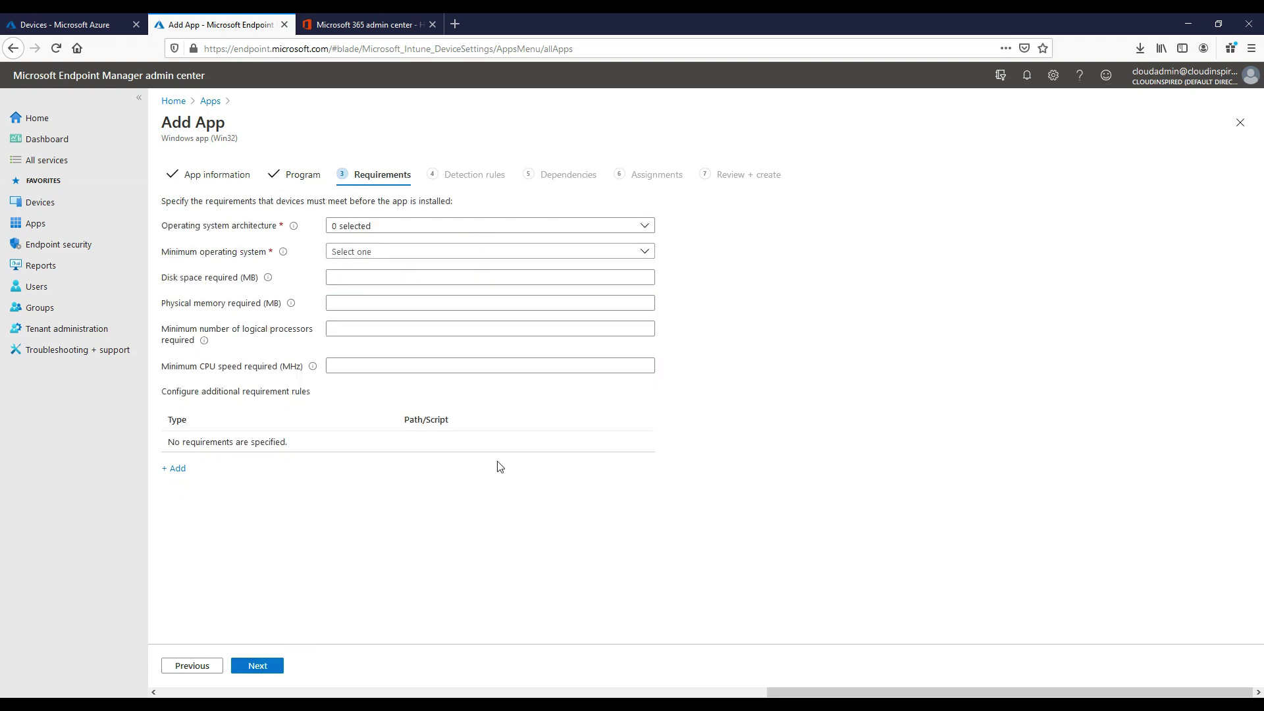
Step: Set 64-bit architecture and Windows 10 1607 as the minimum operating system requirements
left_click(645, 226)
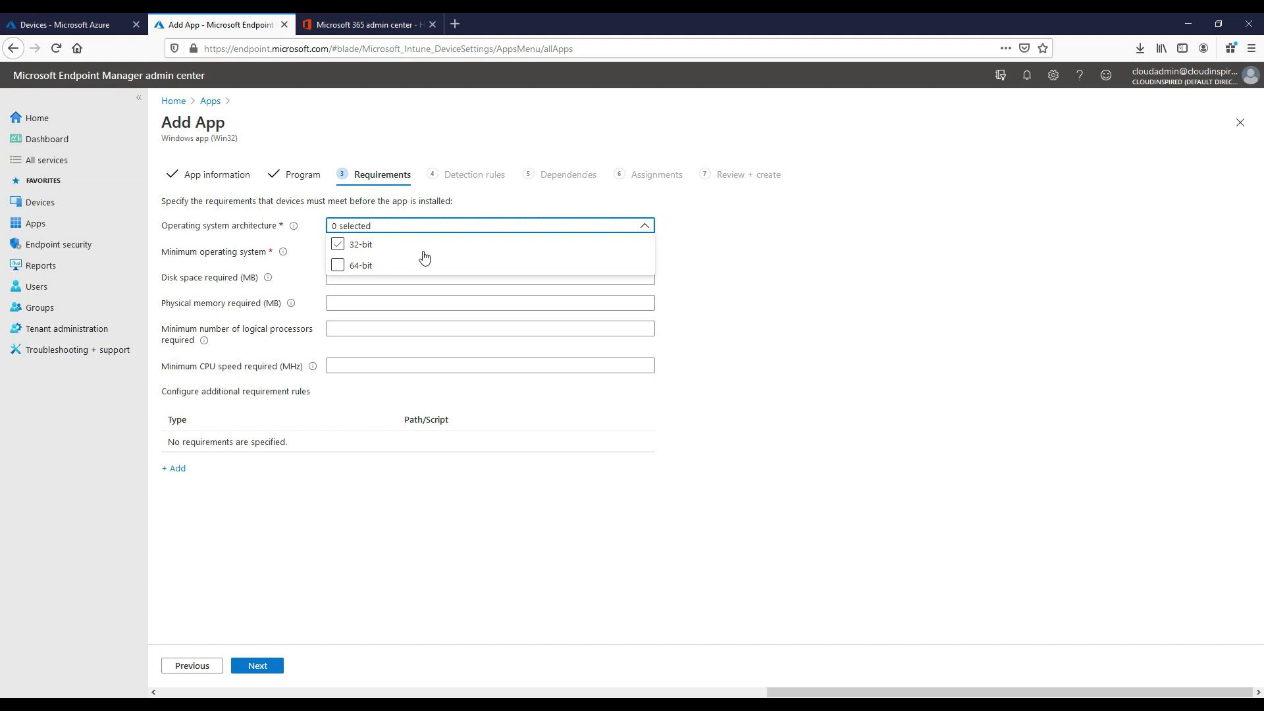
left_click(339, 266)
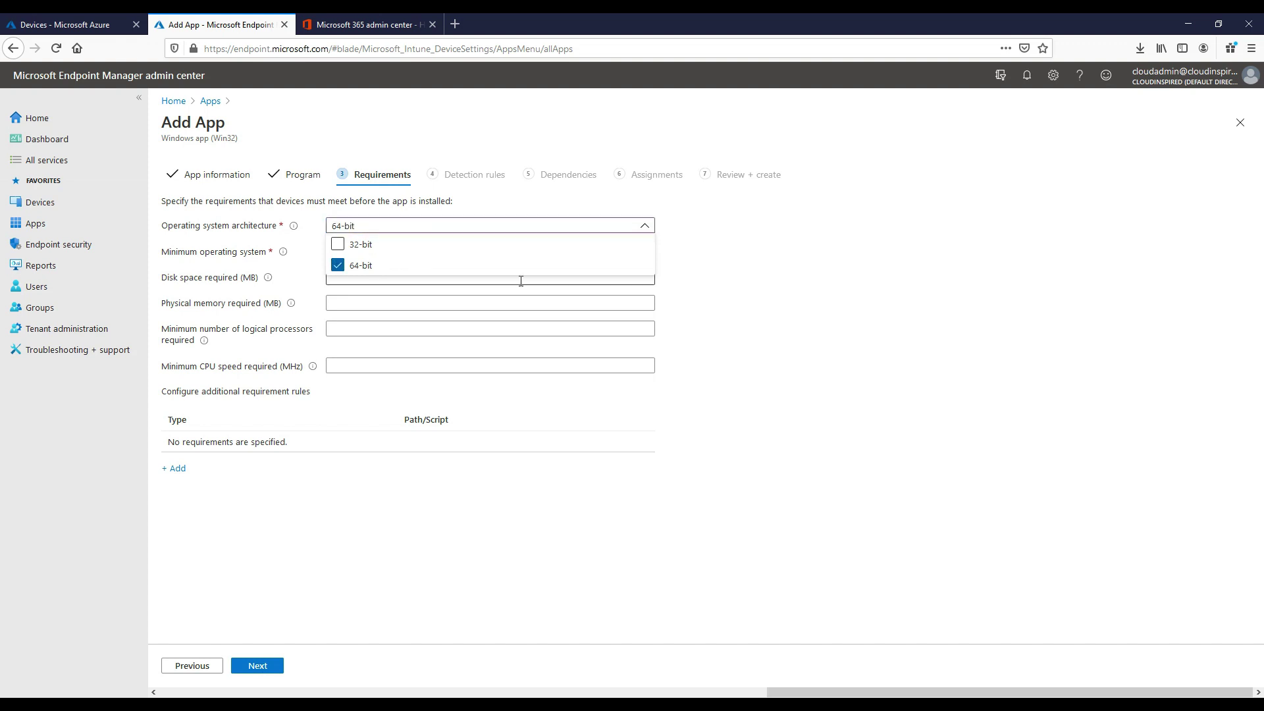
left_click(742, 285)
left_click(647, 252)
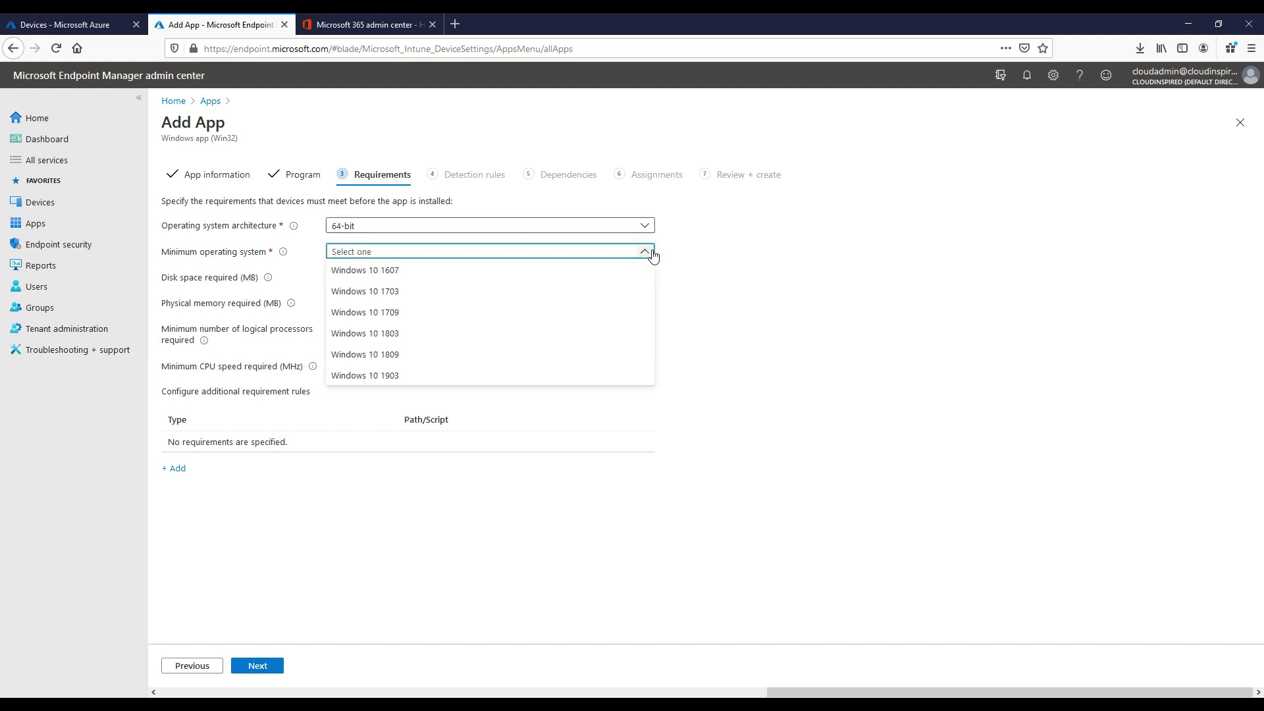
left_click(507, 270)
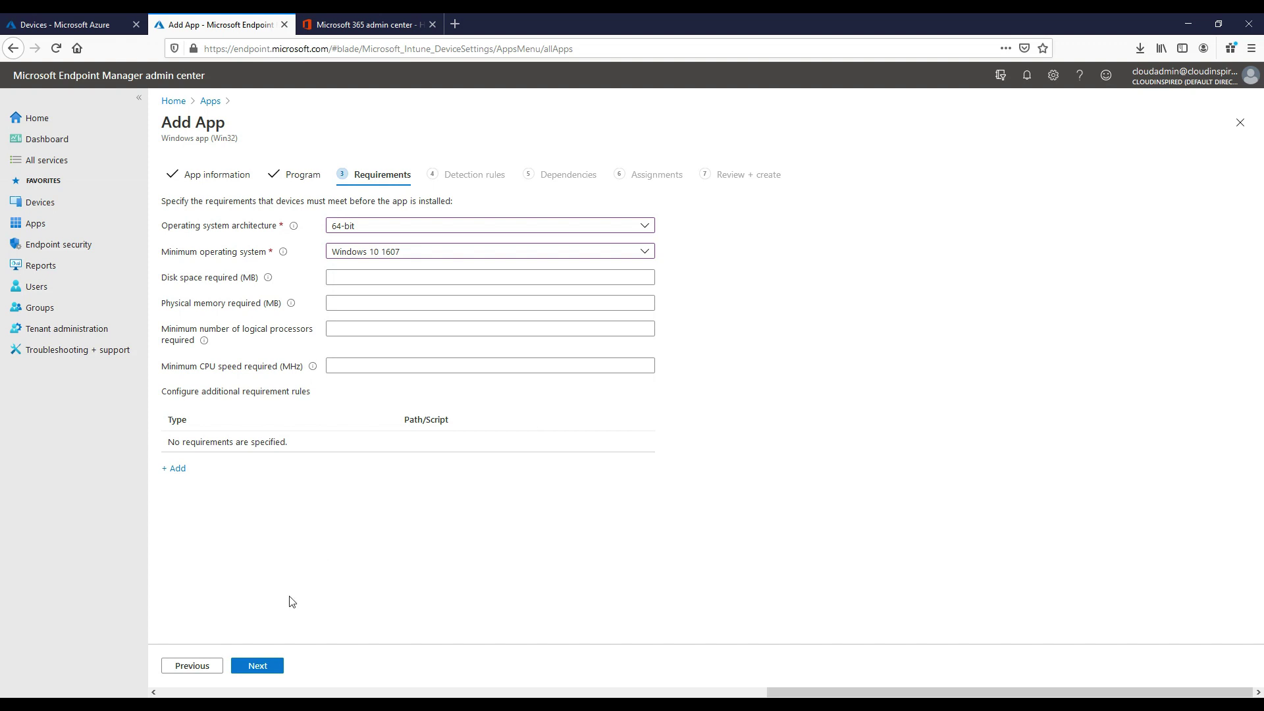
left_click(271, 670)
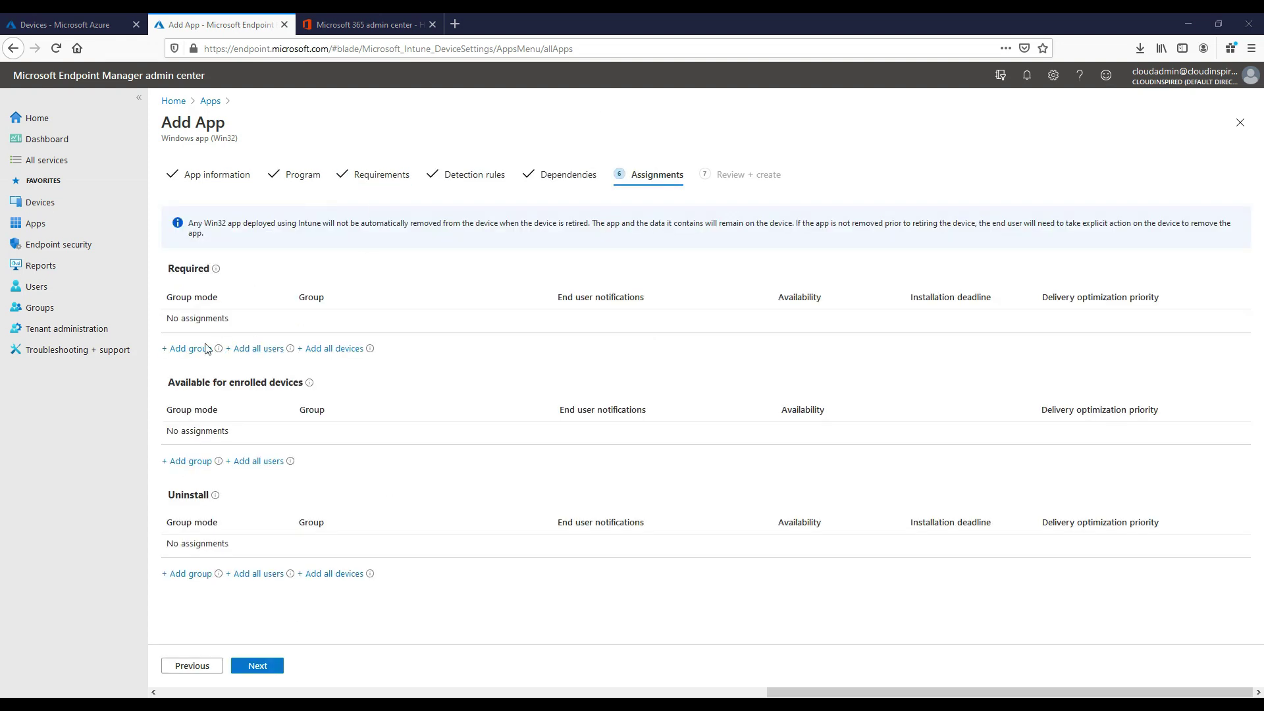
Step: Add the EndpointMGR group under Required and continue to Review + create
left_click(201, 348)
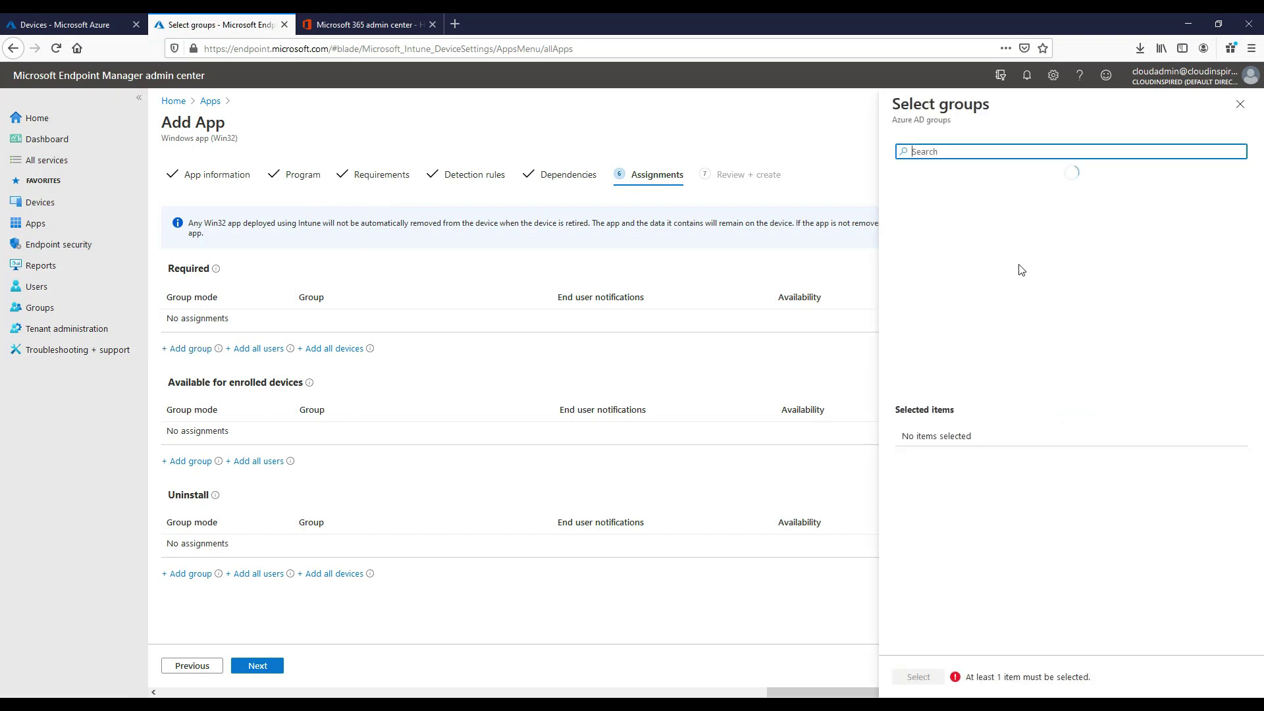
scroll(1002, 329, "down", 2)
left_click(1002, 329)
left_click(918, 677)
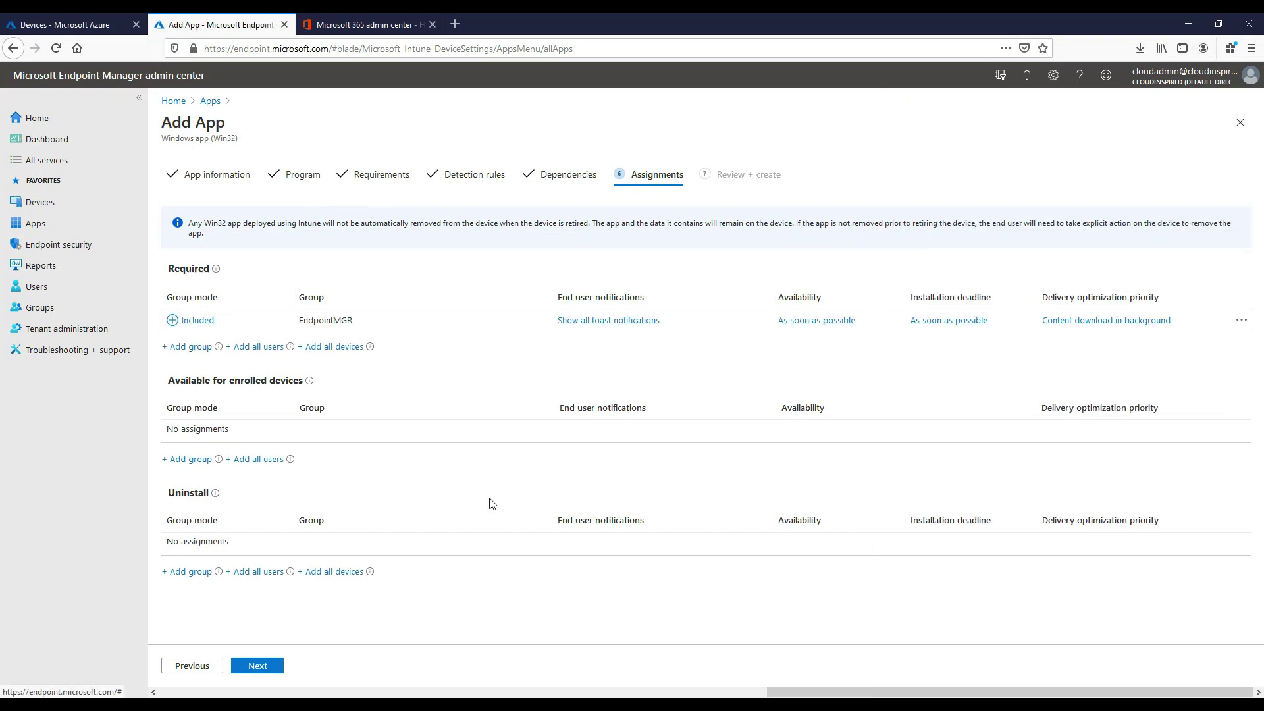
left_click(256, 666)
scroll(685, 349, "down", 6)
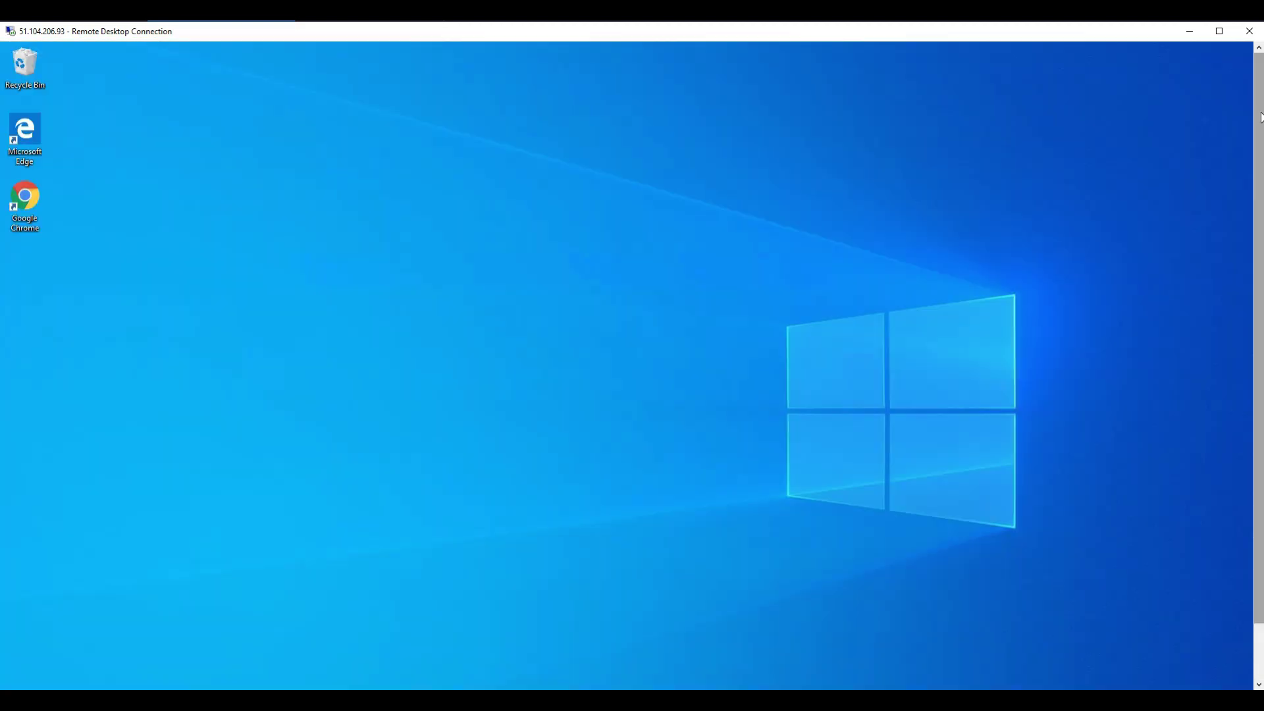
Step: Launch Company Portal and view Downloads & updates showing Google Chrome installed and required
left_click(15, 683)
left_click(124, 282)
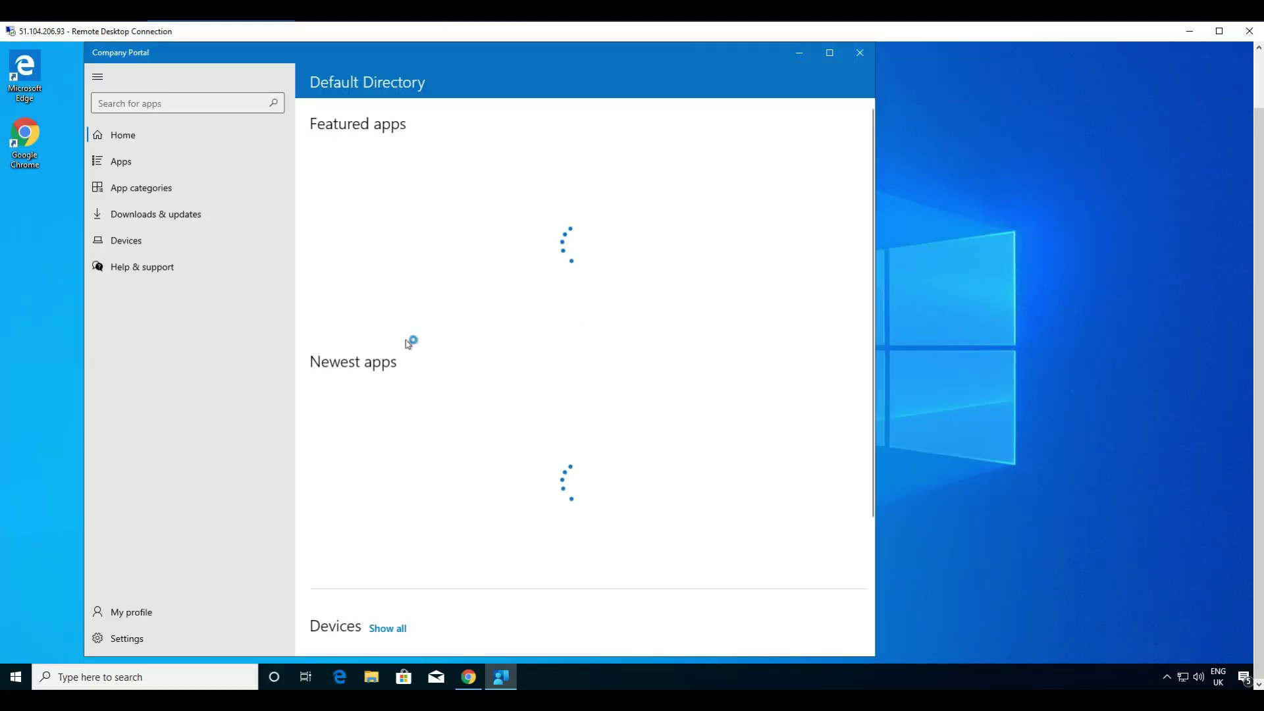
left_click(171, 194)
left_click(158, 214)
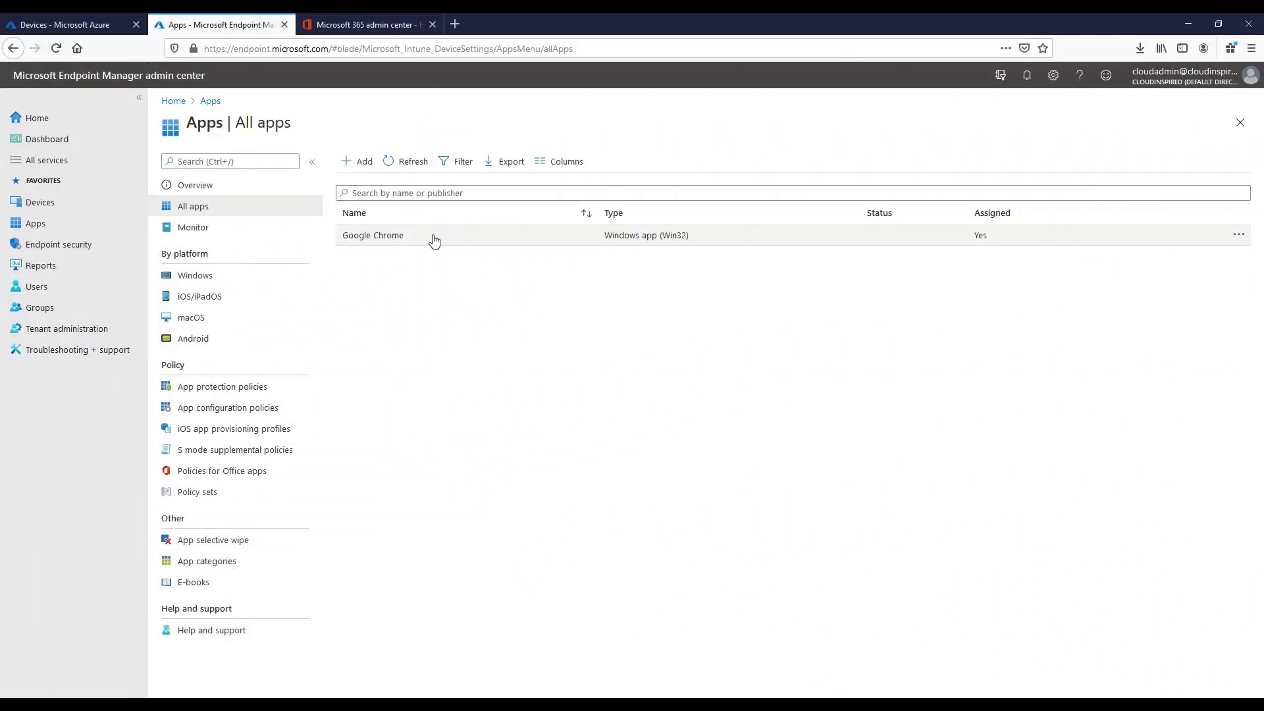
Step: Edit Google Chrome's assignments and add the EndpointMGR group under Uninstall
left_click(432, 237)
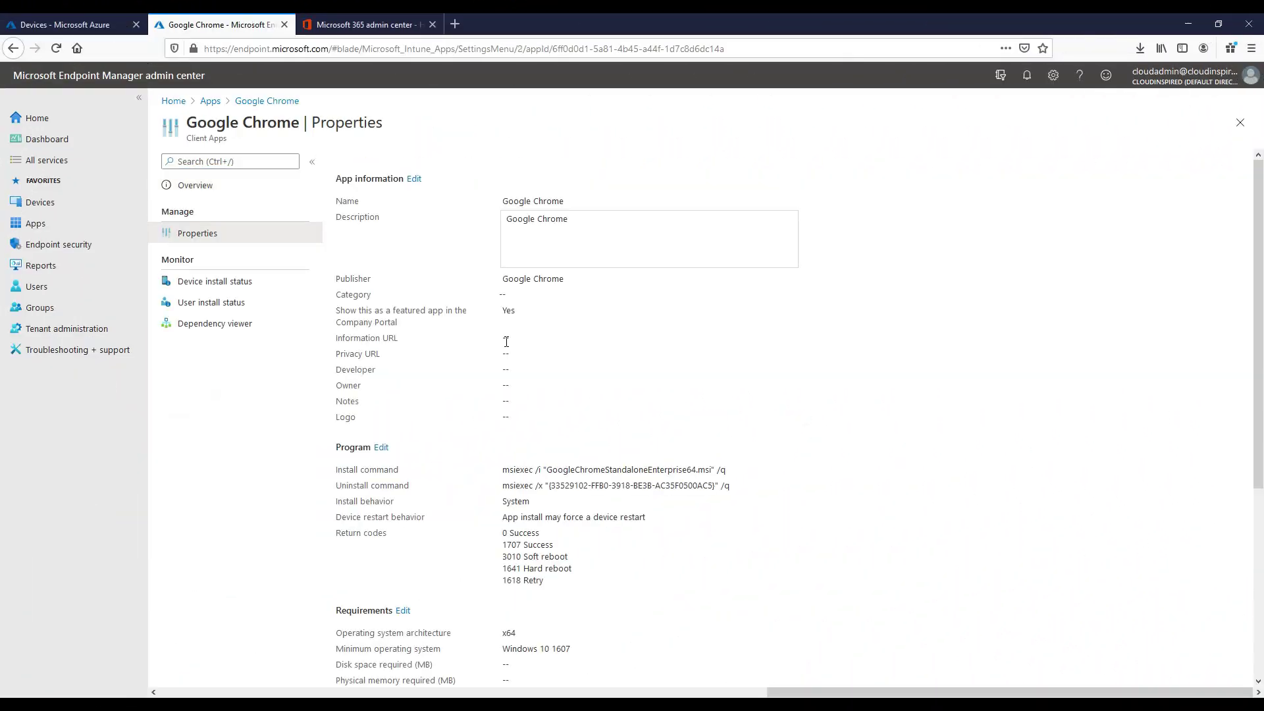
scroll(508, 350, "down", 4)
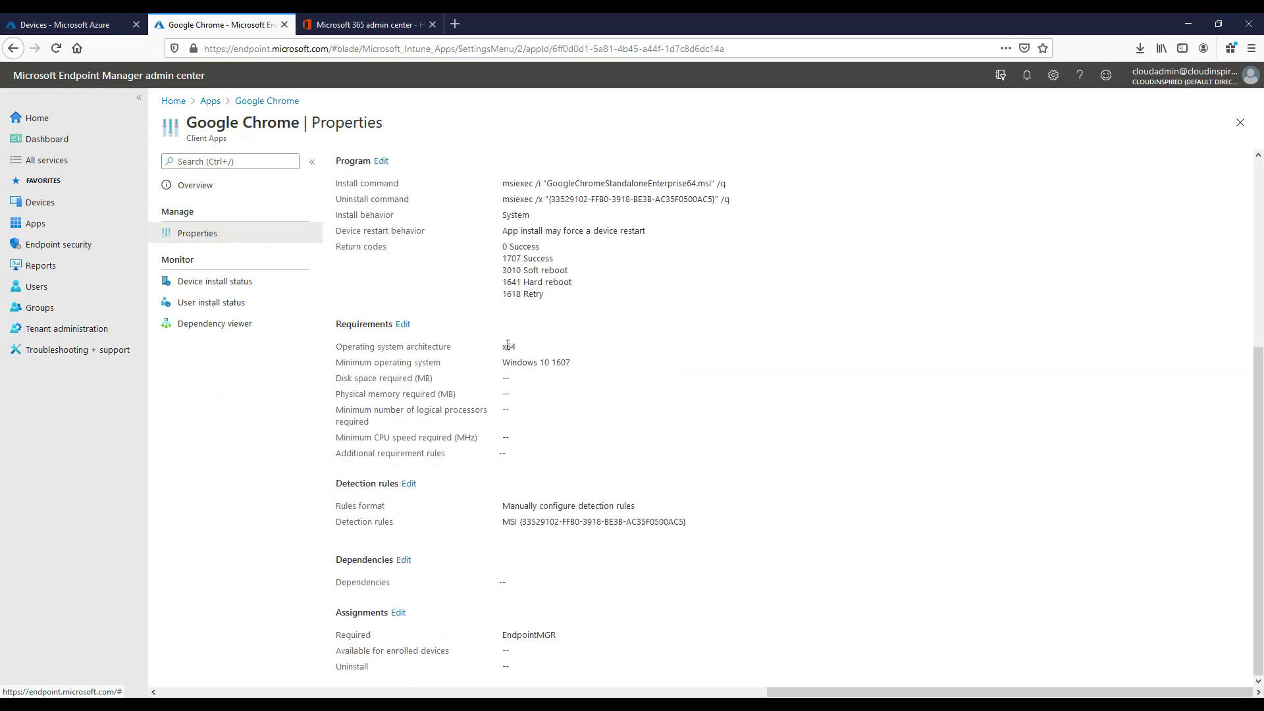
left_click(399, 613)
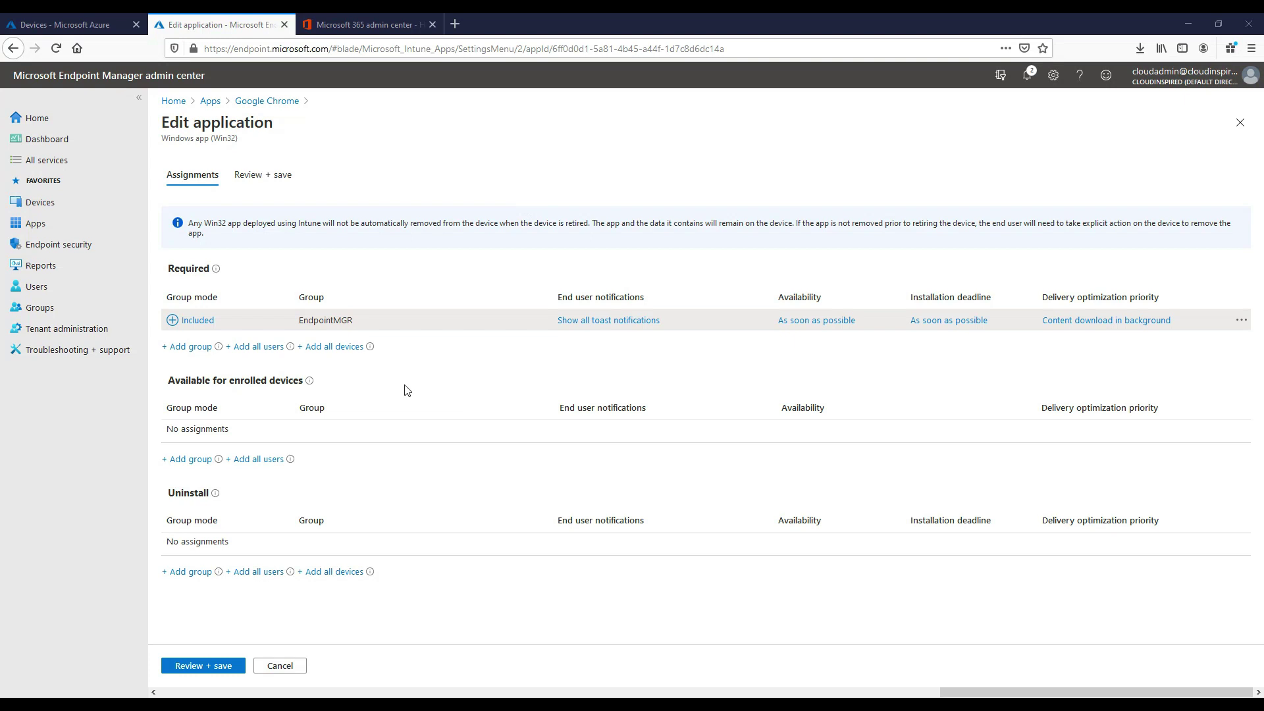
left_click(202, 573)
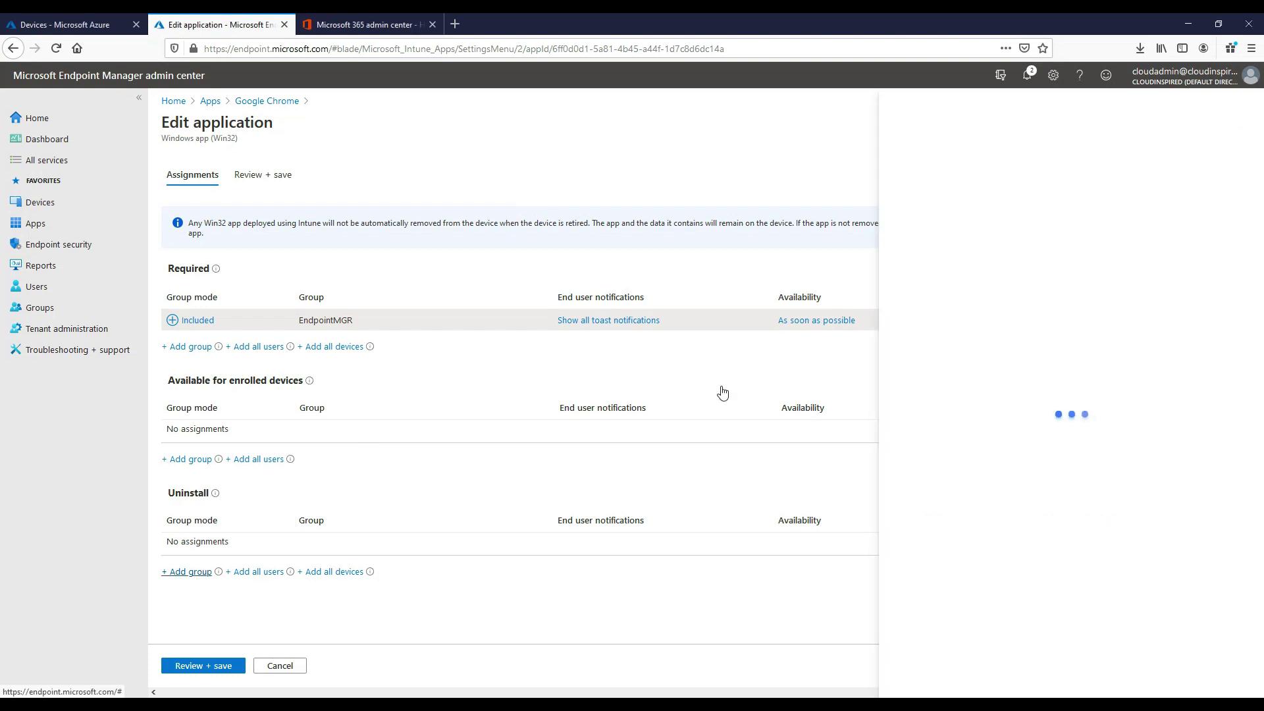
scroll(1039, 283, "down", 3)
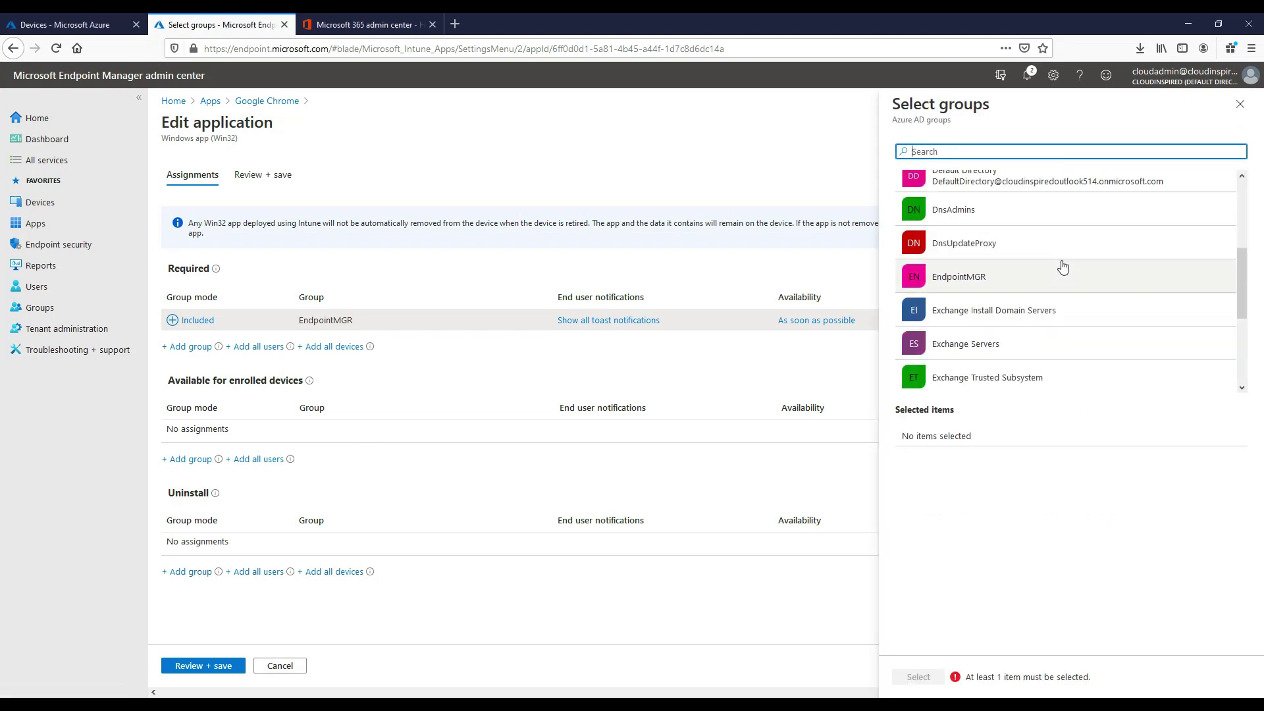
left_click(1029, 289)
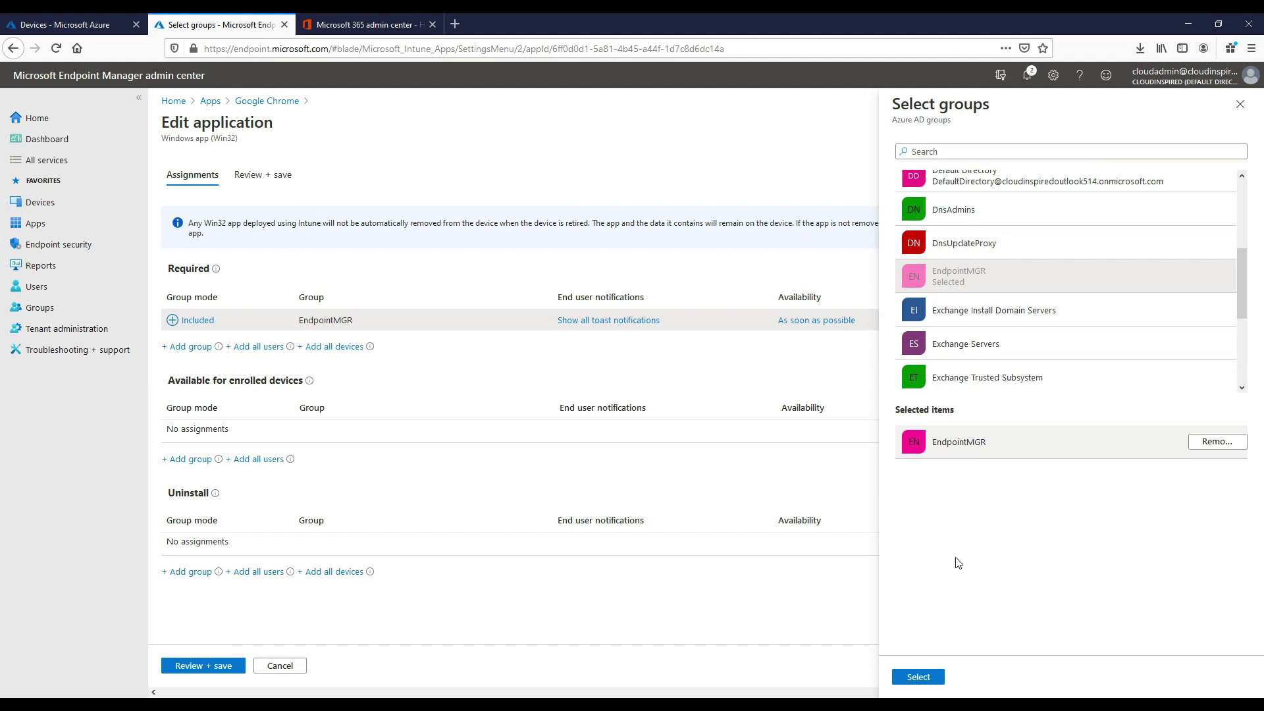
left_click(920, 677)
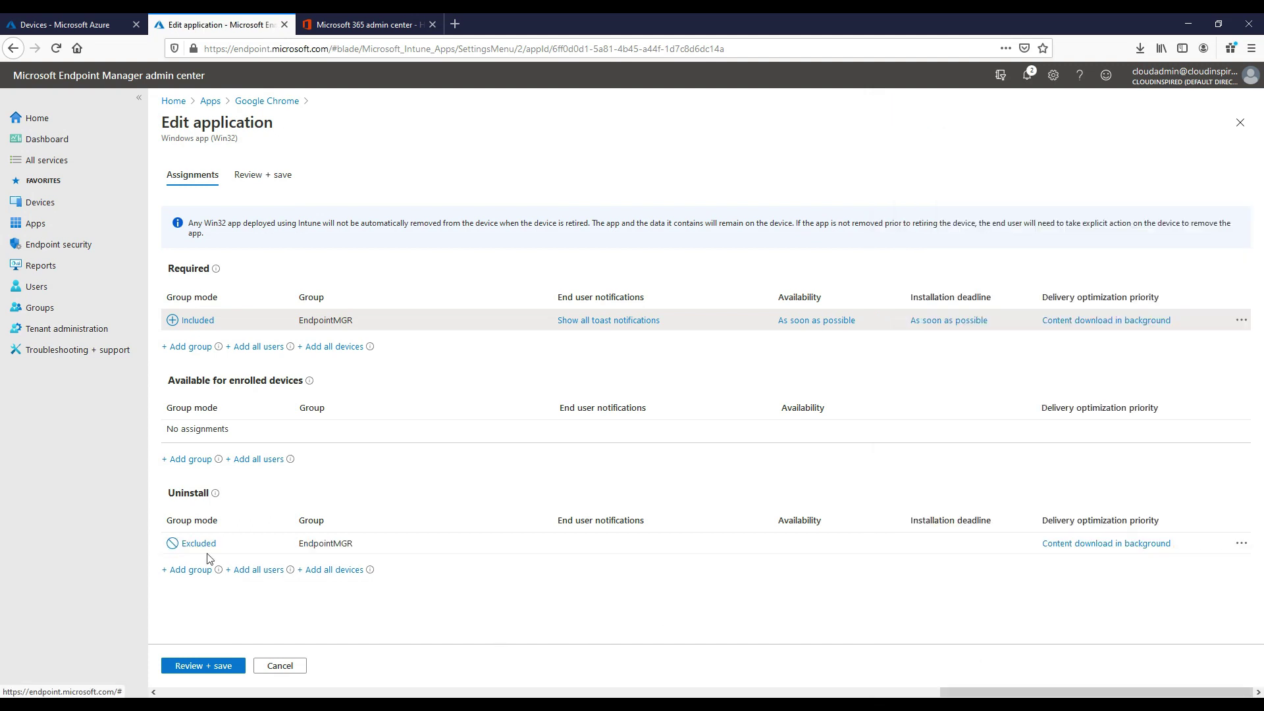
Step: Change EndpointMGR's Required assignment mode to Excluded, then edit its Uninstall assignment
left_click(206, 323)
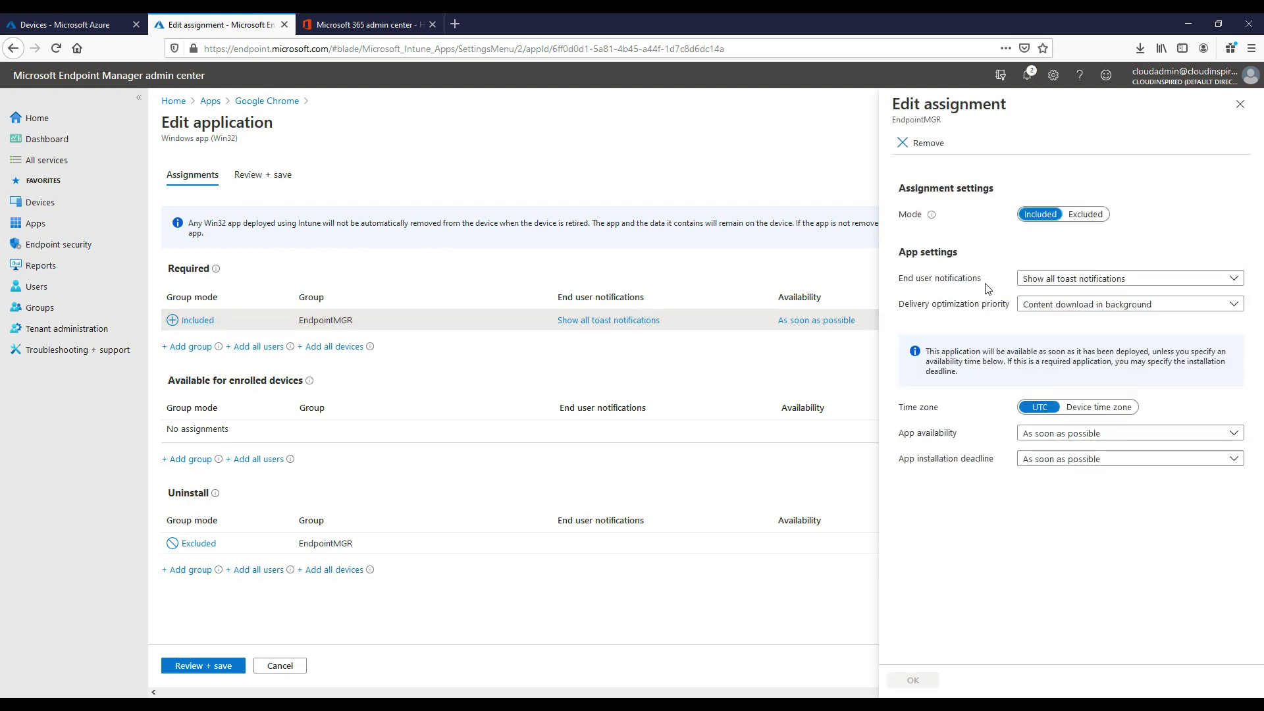
left_click(1085, 215)
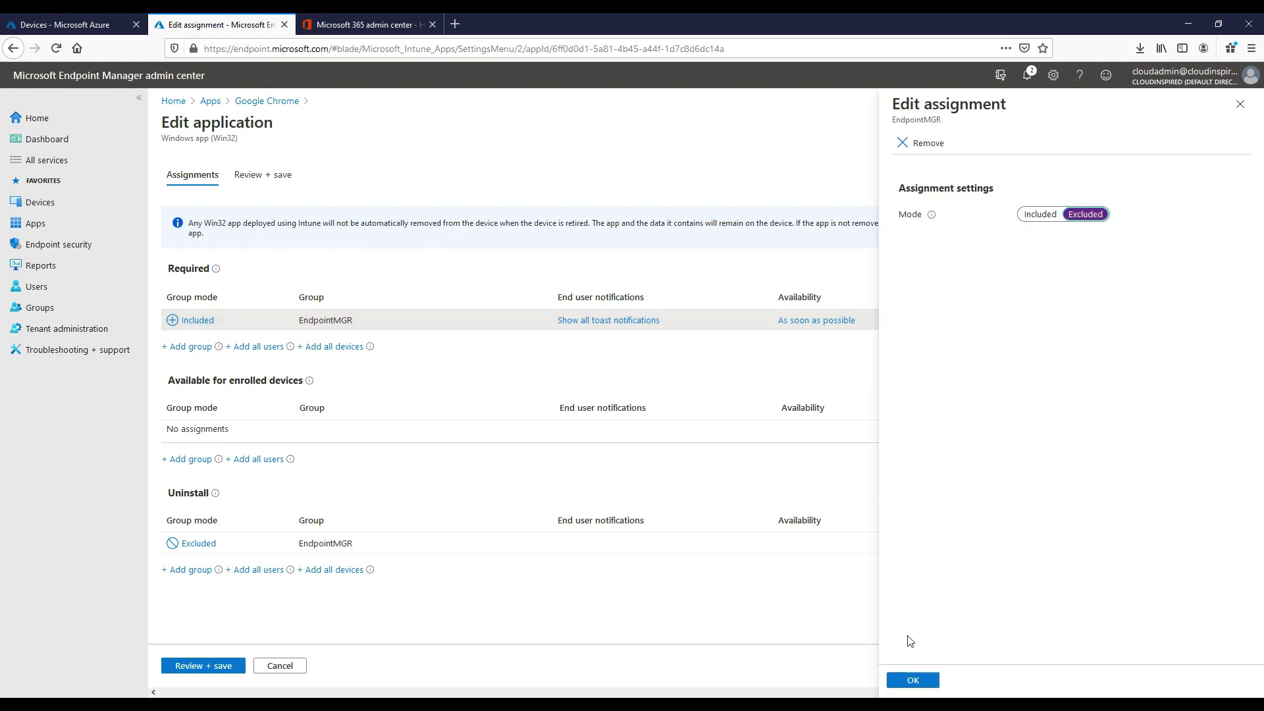
left_click(913, 680)
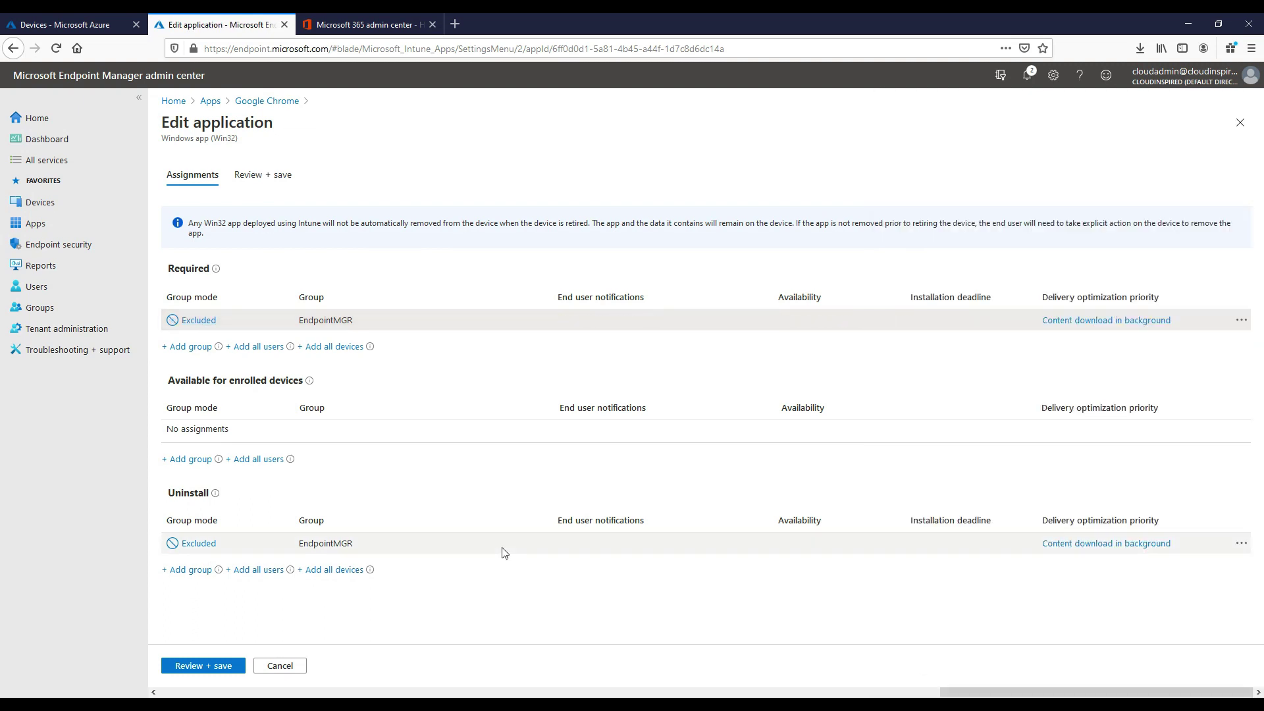
left_click(197, 544)
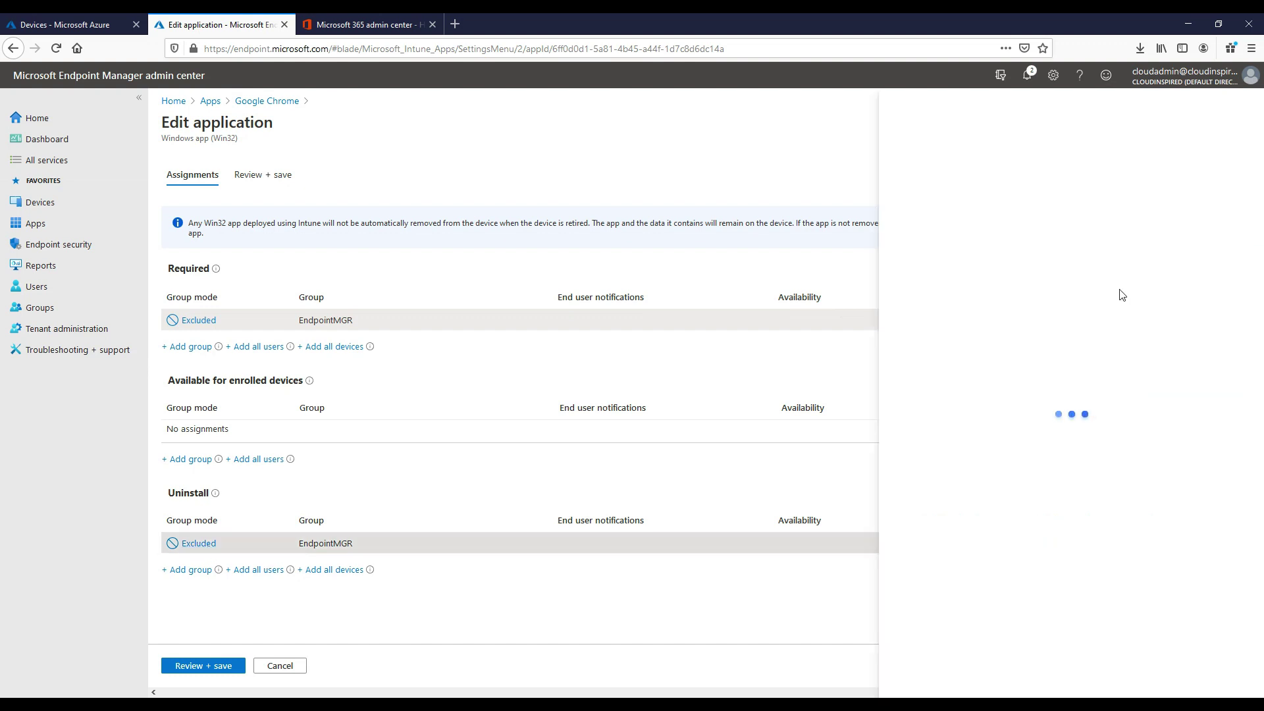
Step: Set the Uninstall mode to Included and review Event Viewer's MsiInstaller 1034 Chrome removal message
left_click(1043, 219)
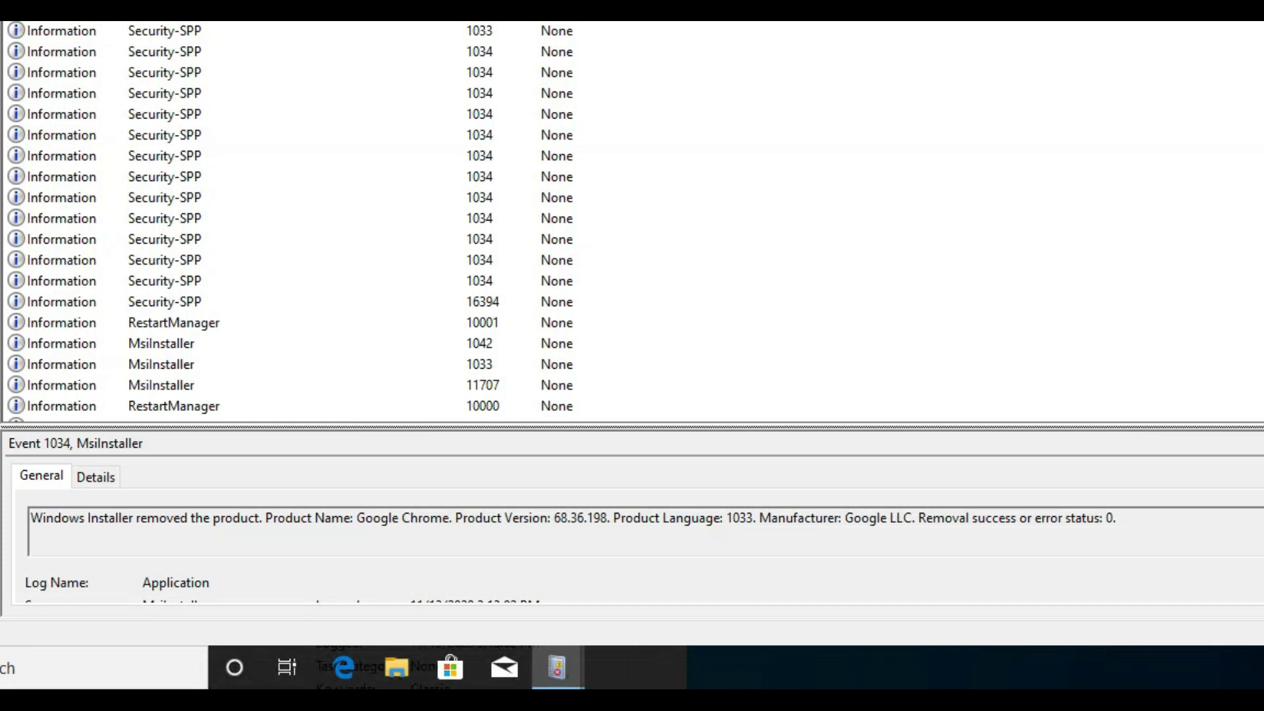
triple_click(1053, 524)
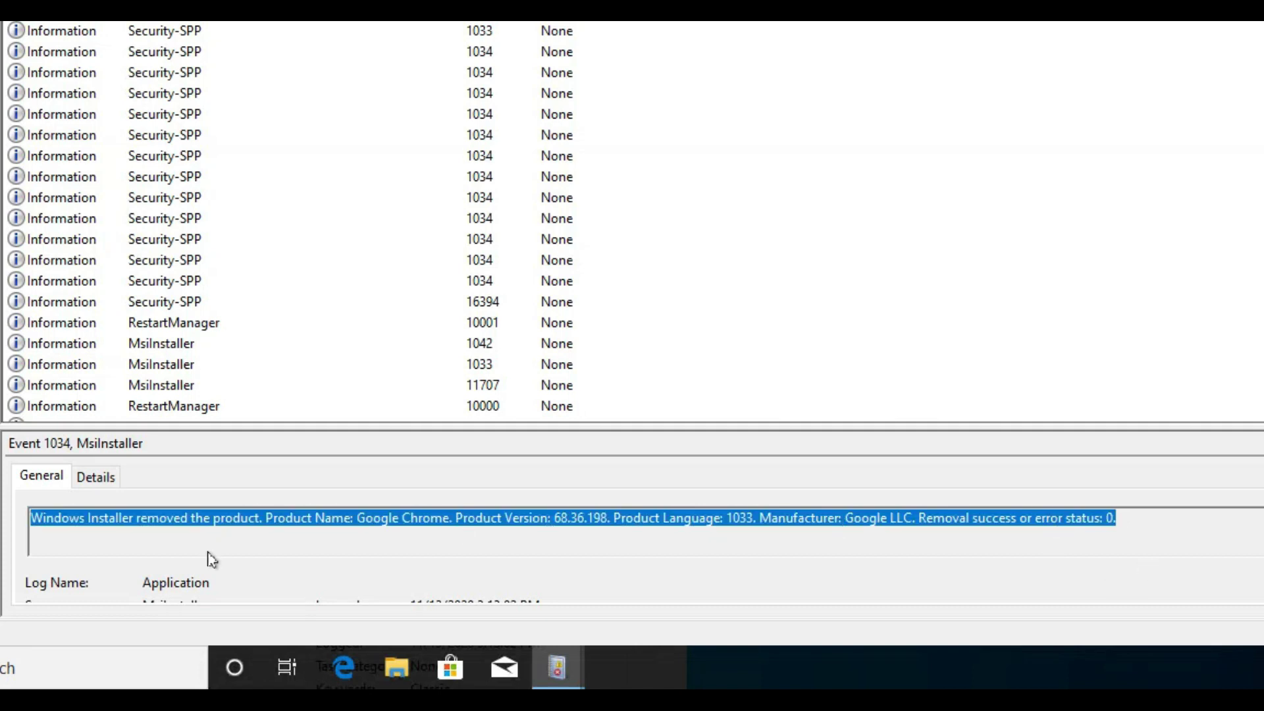
left_click(484, 531)
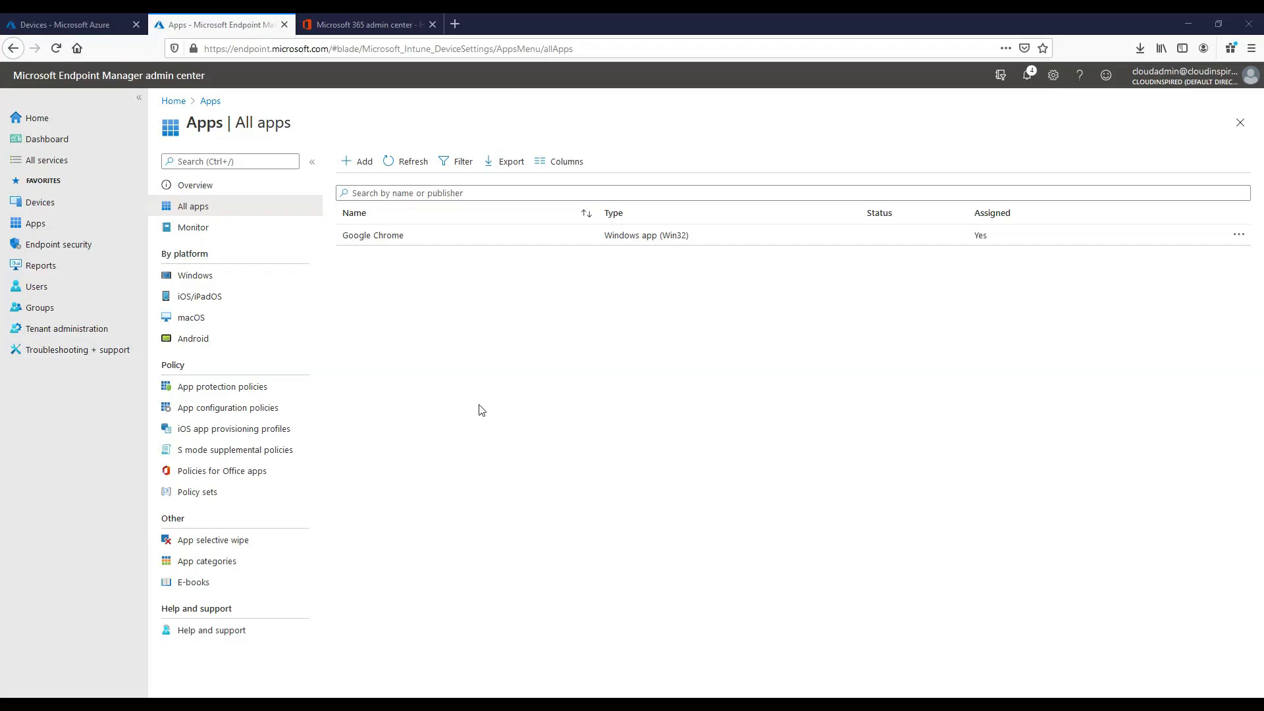
Step: Add a Microsoft 365 Apps for Windows 10 suite, featured in the Company Portal
left_click(361, 161)
left_click(1045, 167)
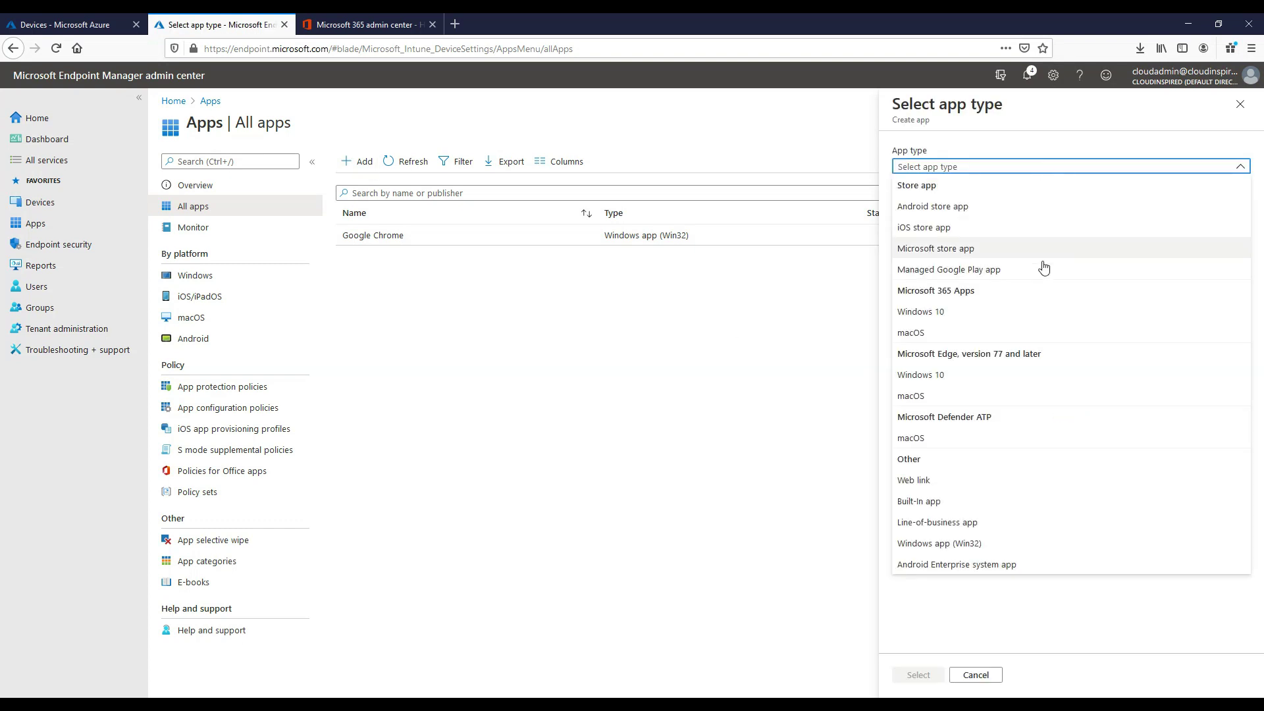
left_click(952, 313)
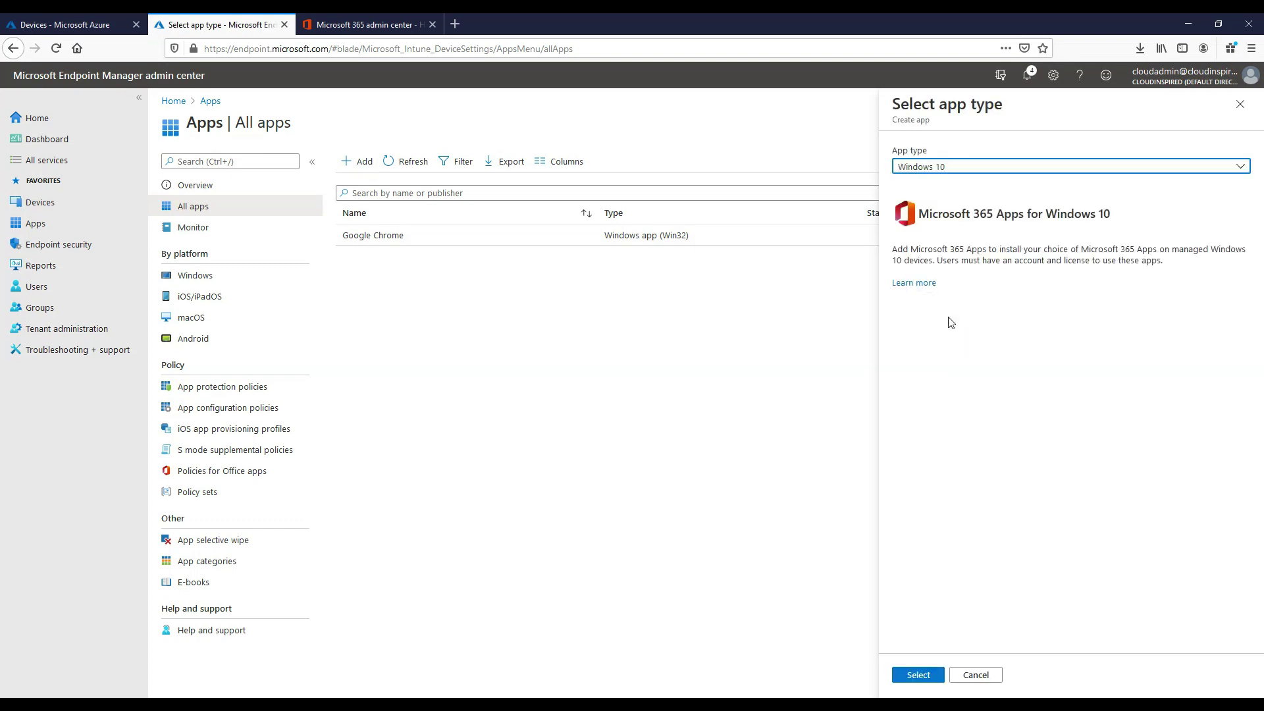
left_click(934, 682)
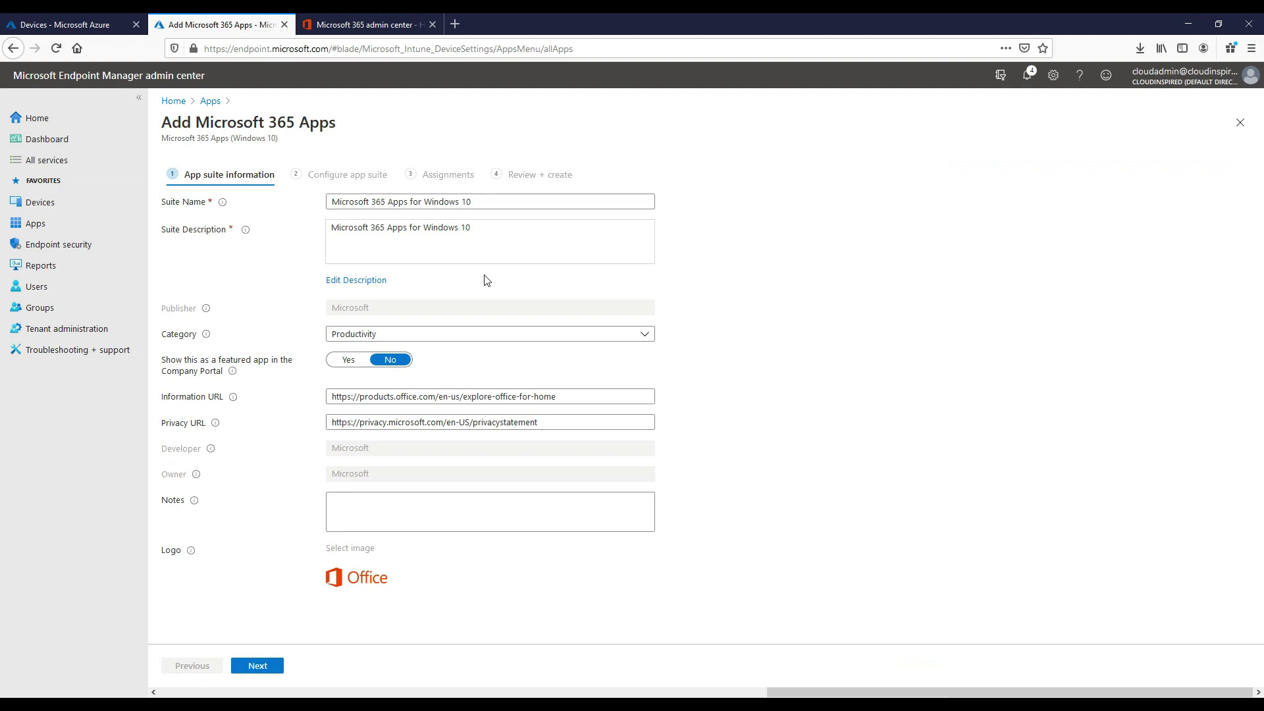
left_click(351, 362)
Step: Review the included Office apps in the suite configuration for Current Channel
left_click(274, 672)
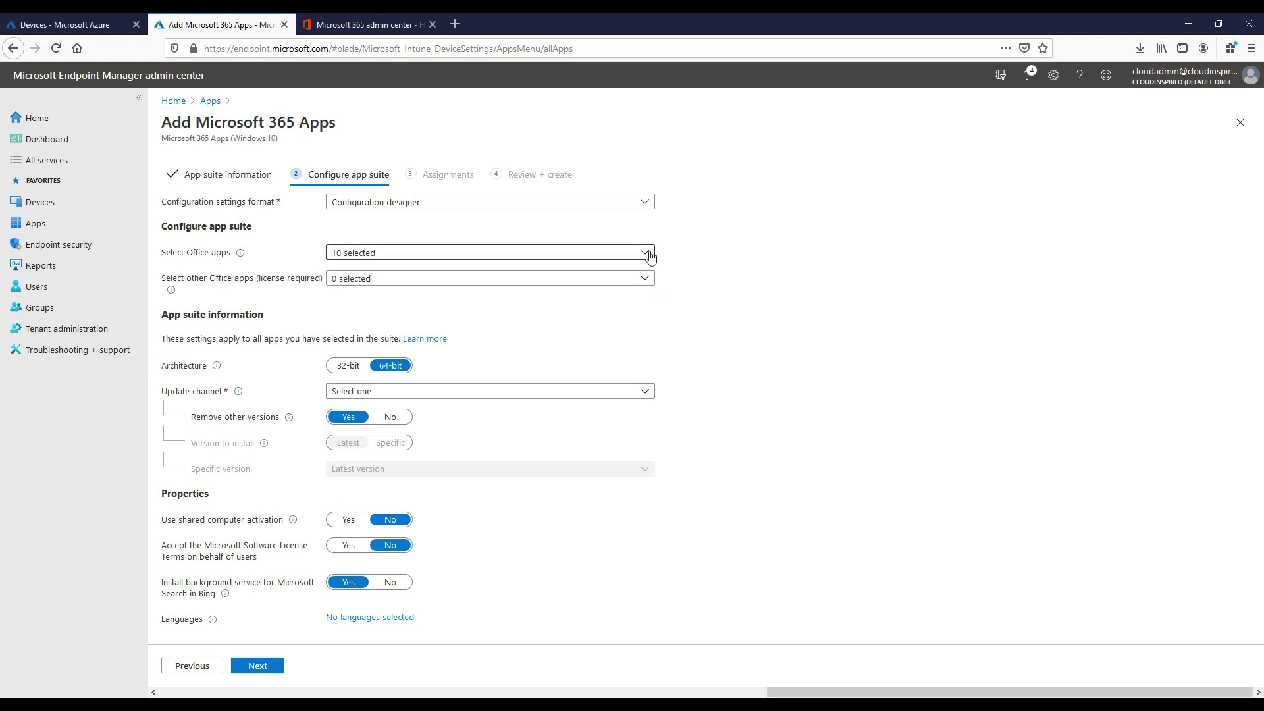
left_click(644, 253)
left_click(776, 405)
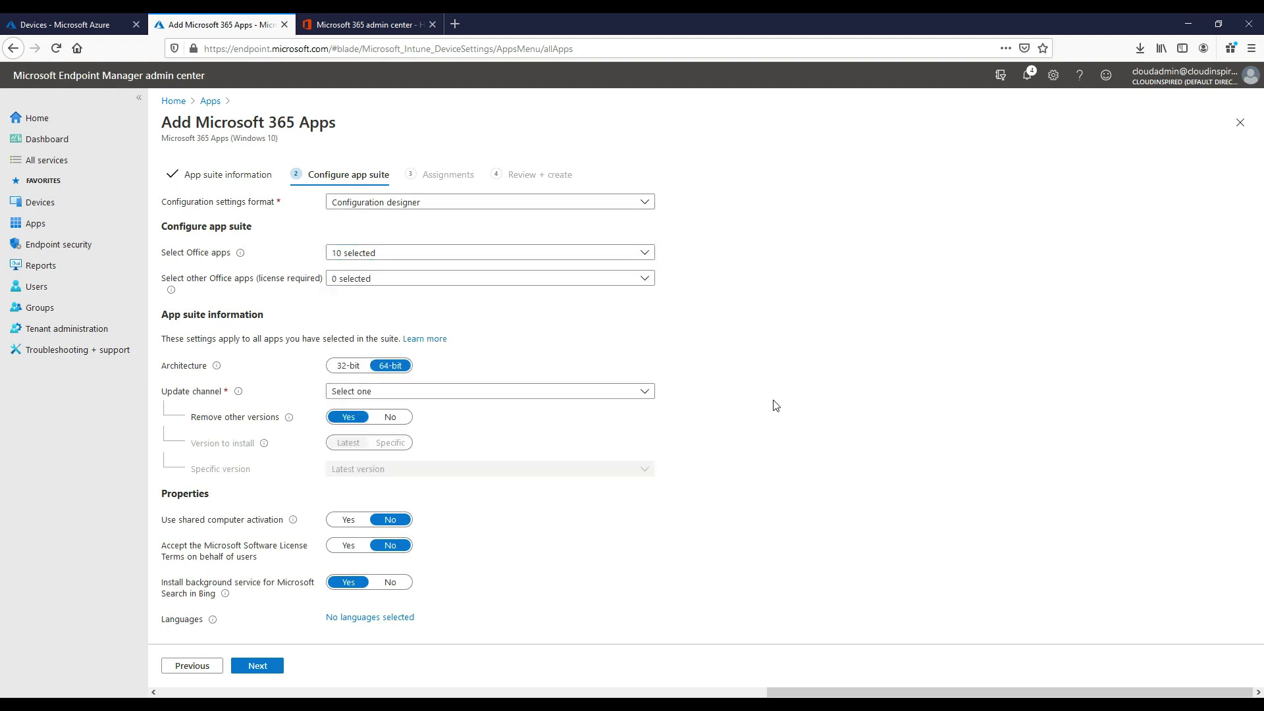
left_click(644, 279)
left_click(740, 280)
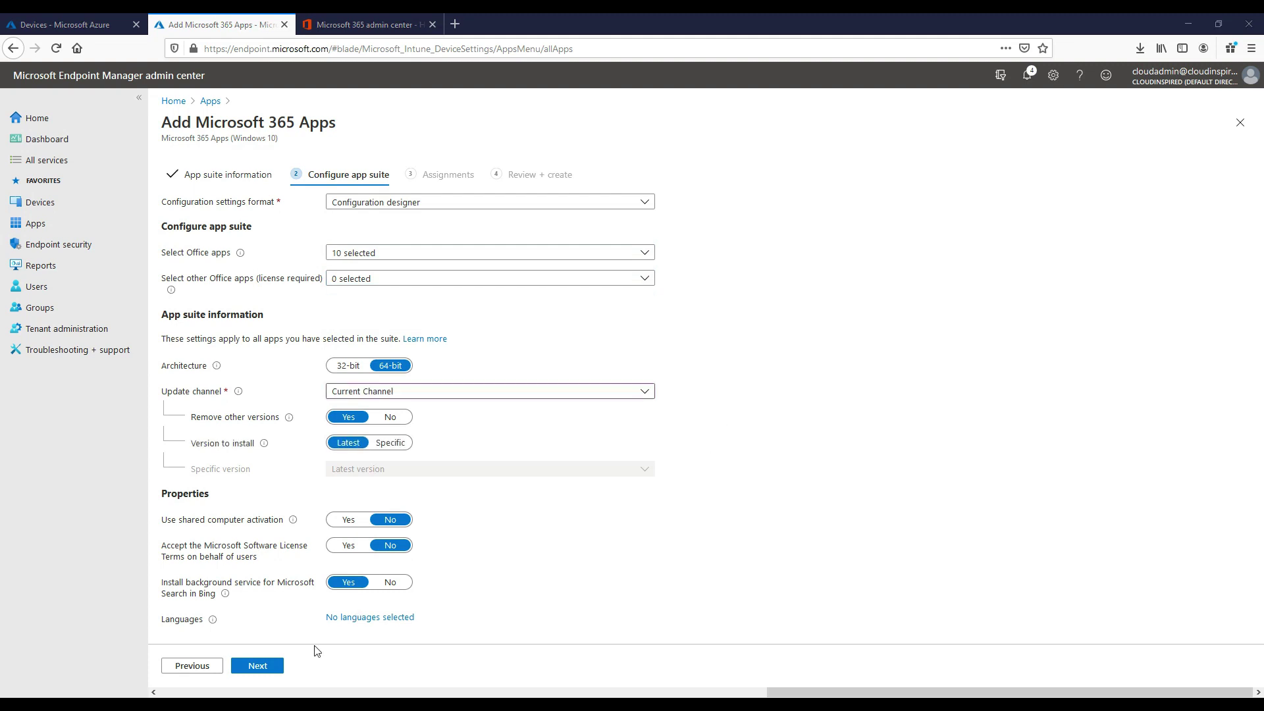
Step: Assign the suite as Required to the EndpointMGR group and create it
left_click(275, 666)
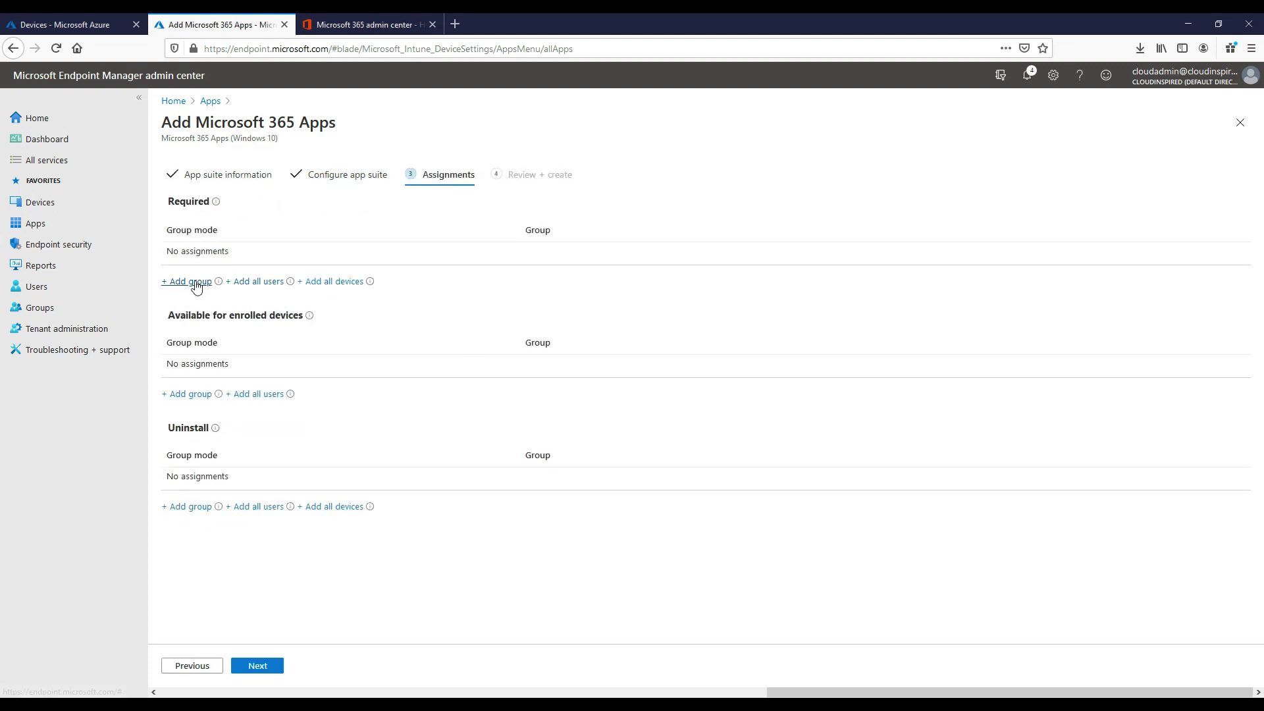
left_click(191, 281)
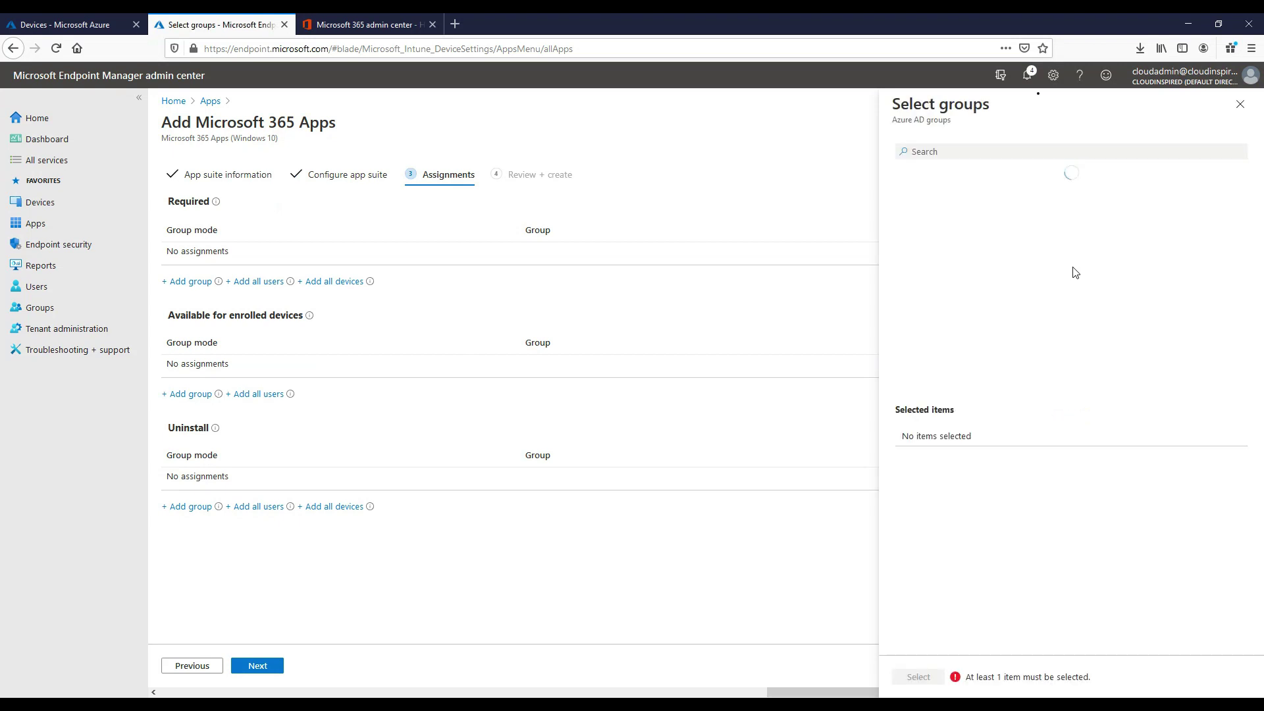
scroll(1073, 267, "down", 3)
scroll(1073, 267, "down", 1)
left_click(1018, 250)
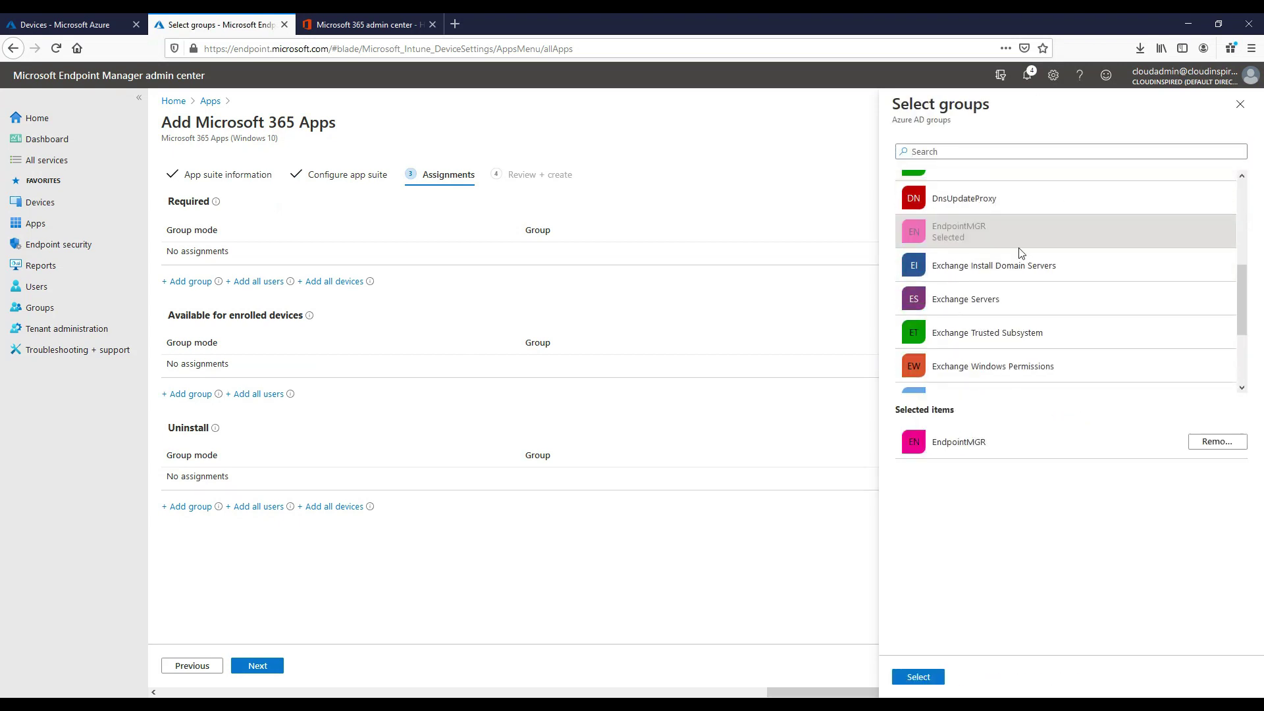
left_click(919, 677)
left_click(276, 668)
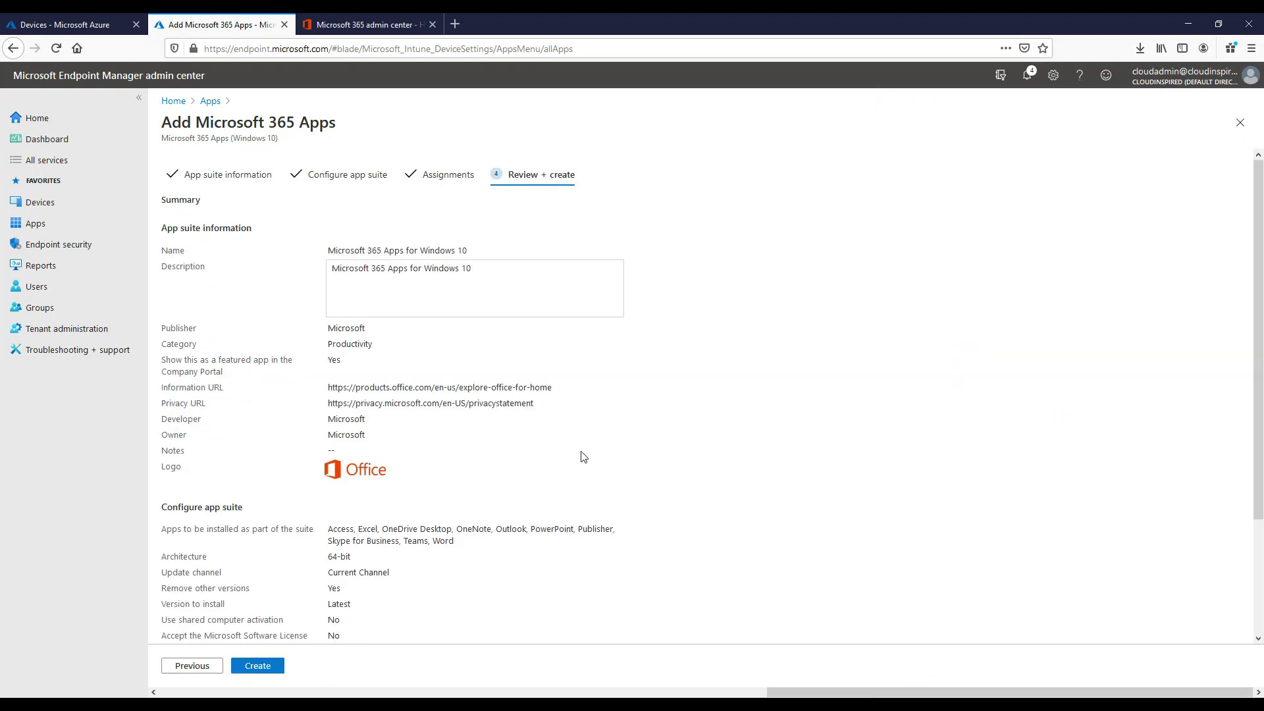
scroll(693, 386, "down", 3)
left_click(258, 666)
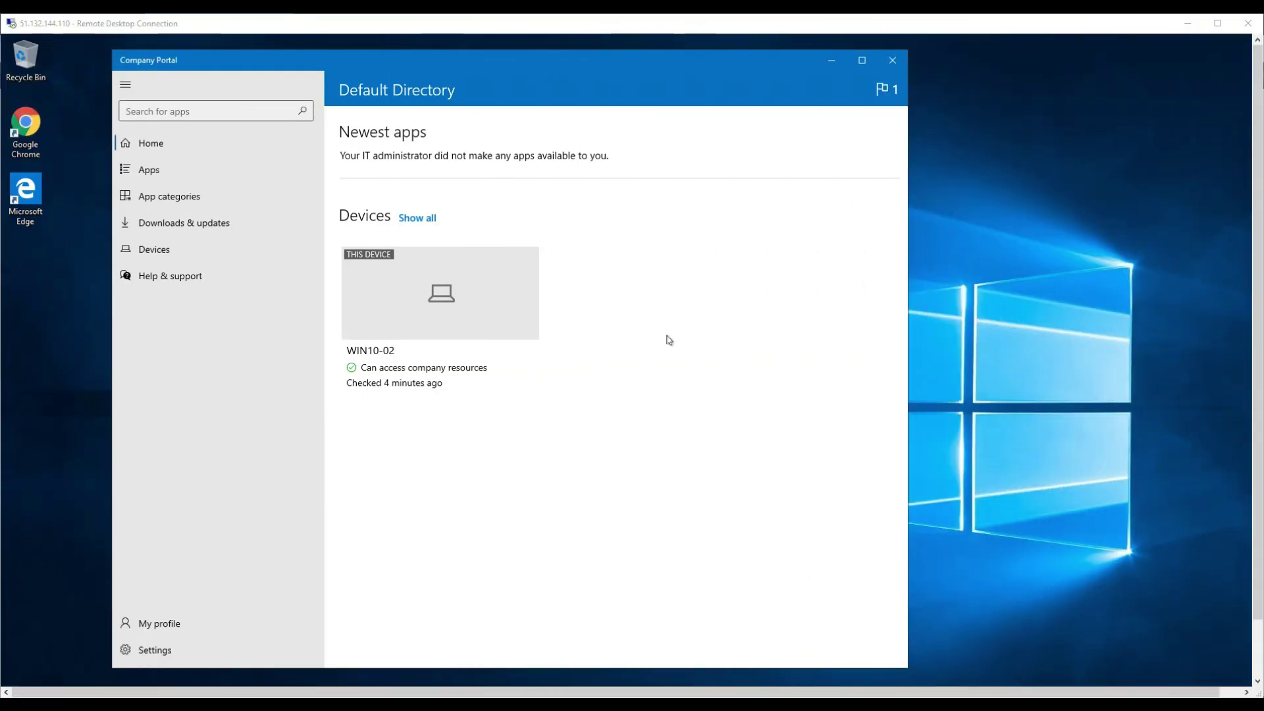
Step: View the Installing Microsoft 365 Apps for Windows 10 notification showing its pending download
left_click(889, 95)
left_click(691, 130)
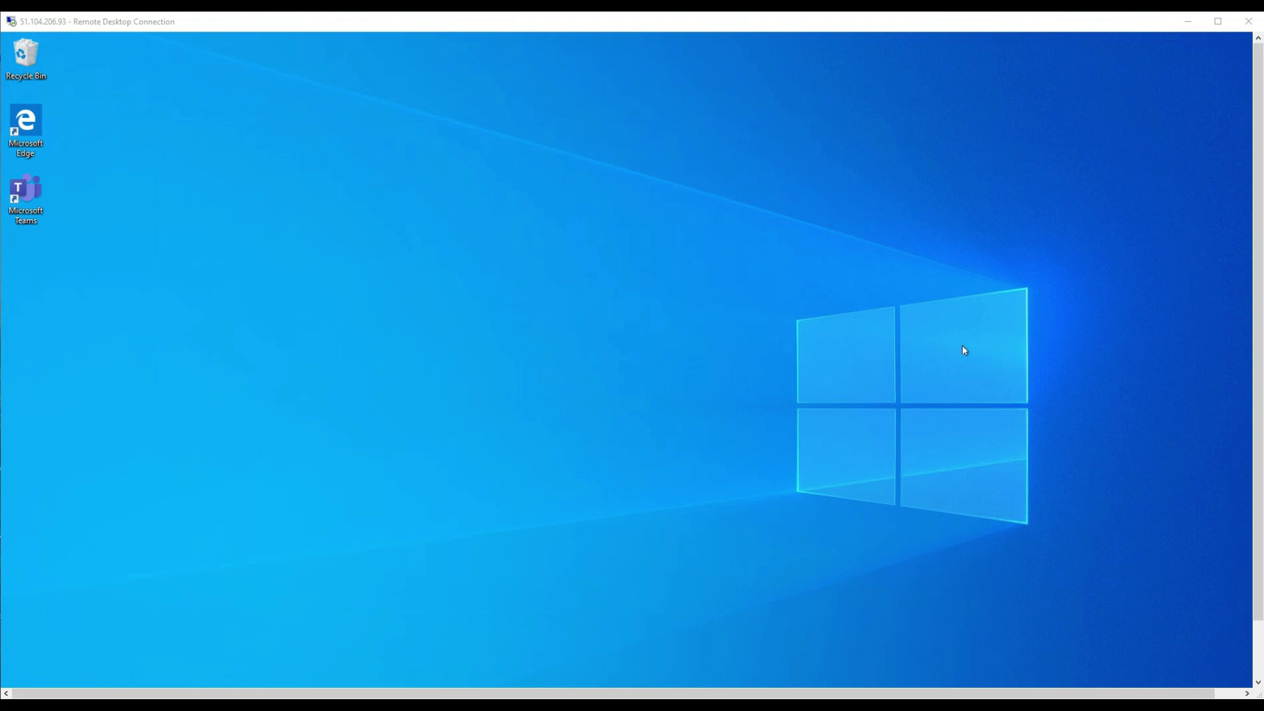
Step: Launch Word from the Start menu and view its Account page product information
left_click(17, 675)
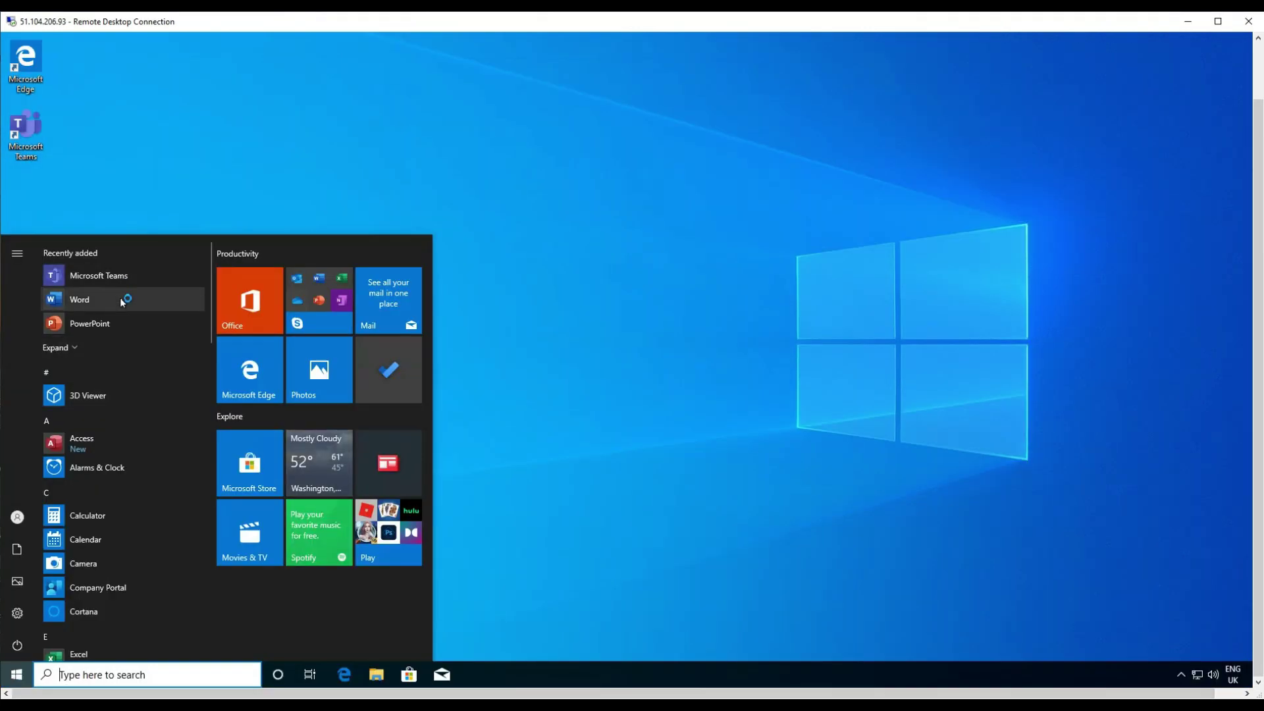
scroll(105, 405, "down", 15)
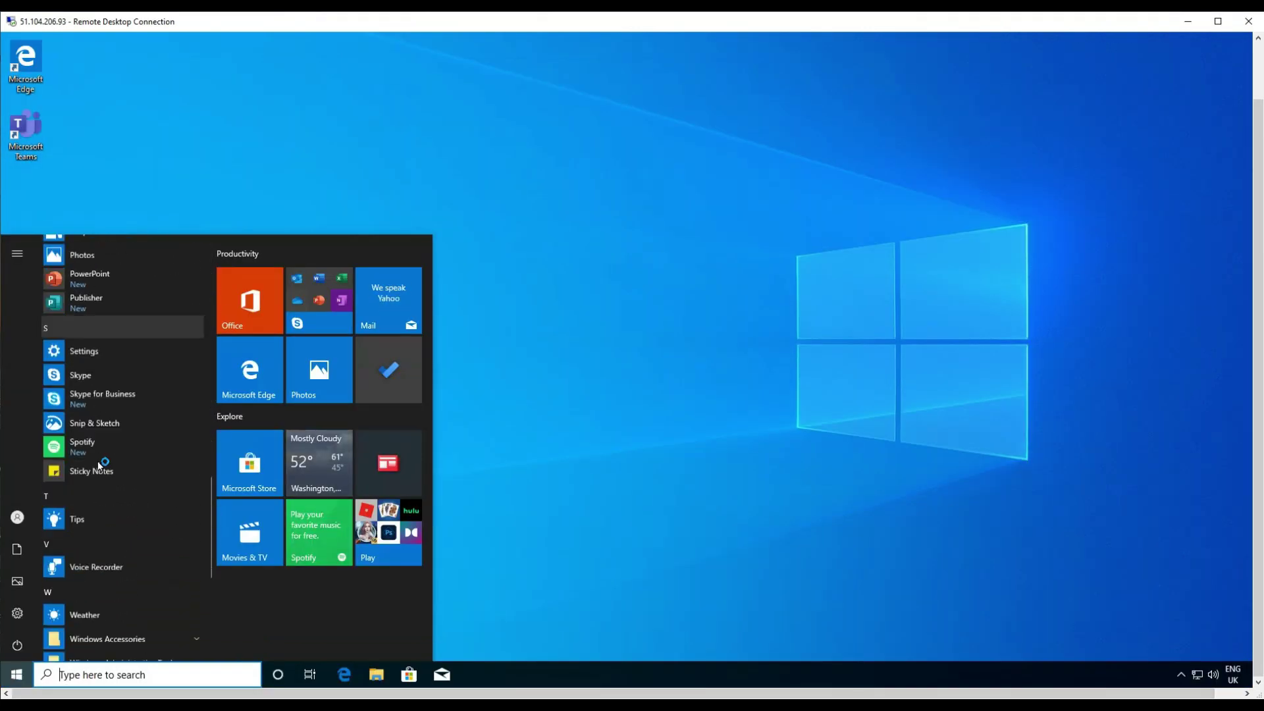
scroll(98, 461, "up", 10)
left_click(156, 173)
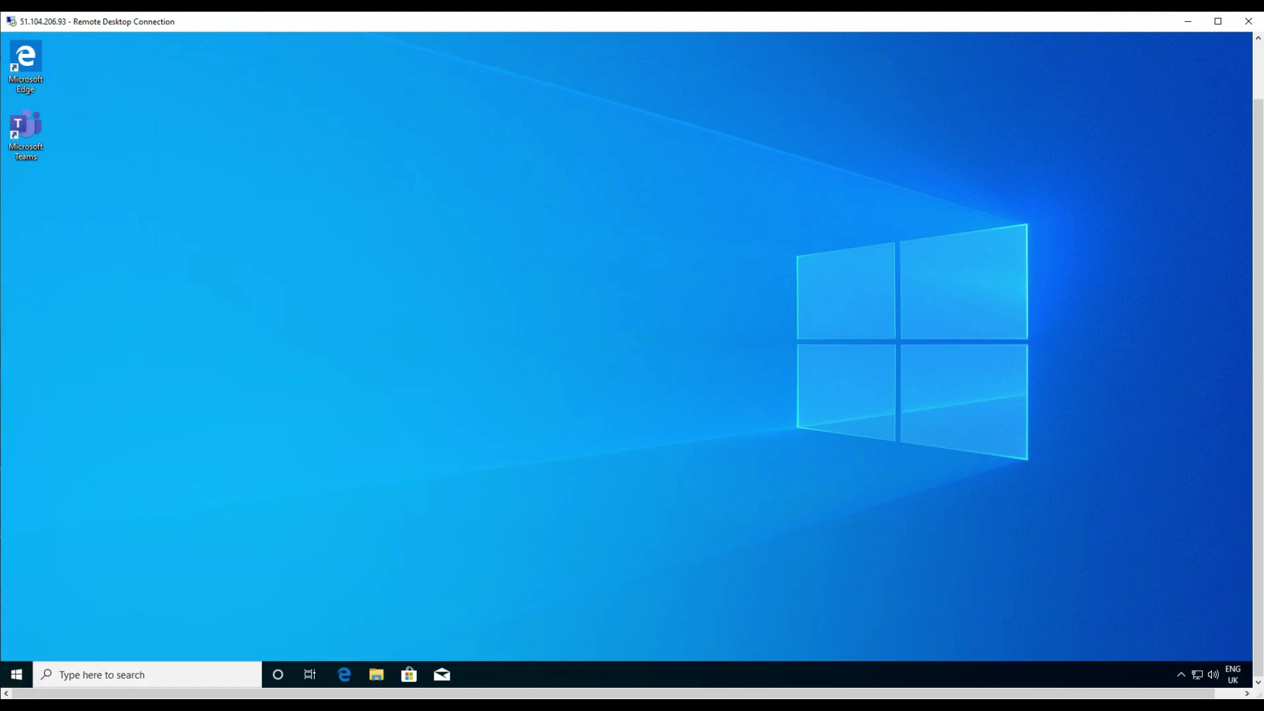
left_click(17, 674)
scroll(99, 428, "up", 5)
left_click(142, 293)
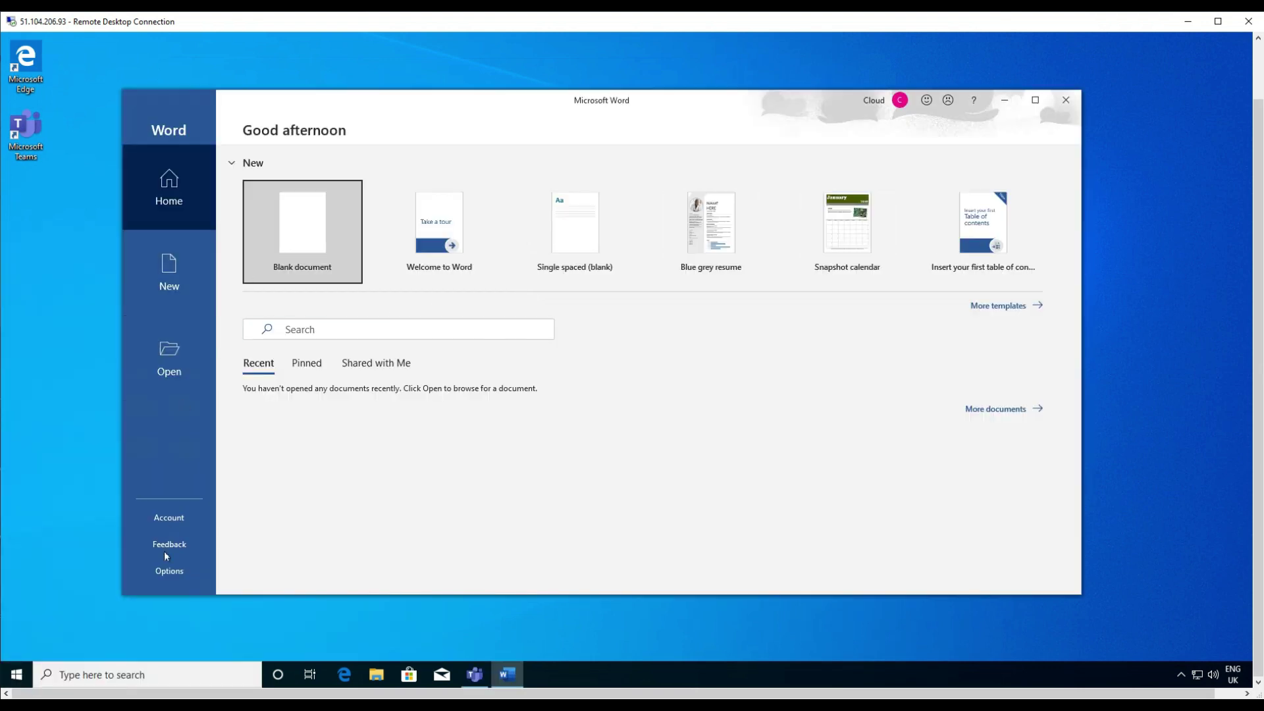
left_click(168, 518)
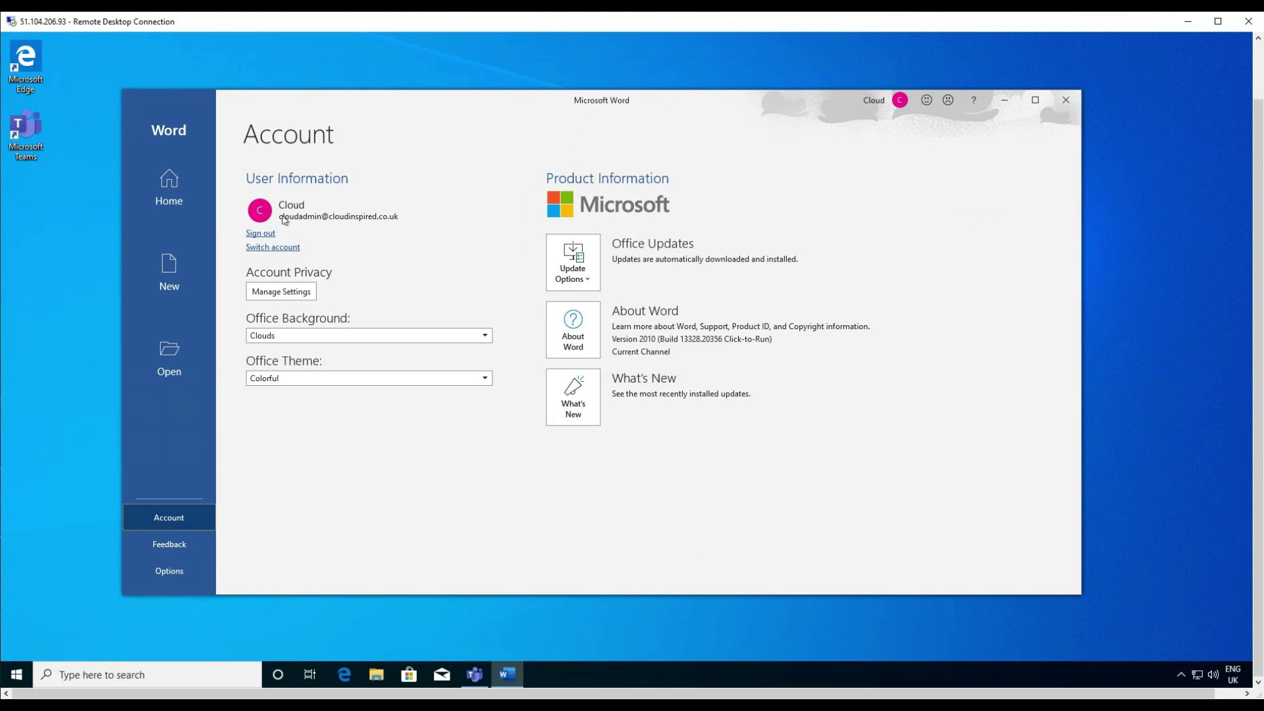